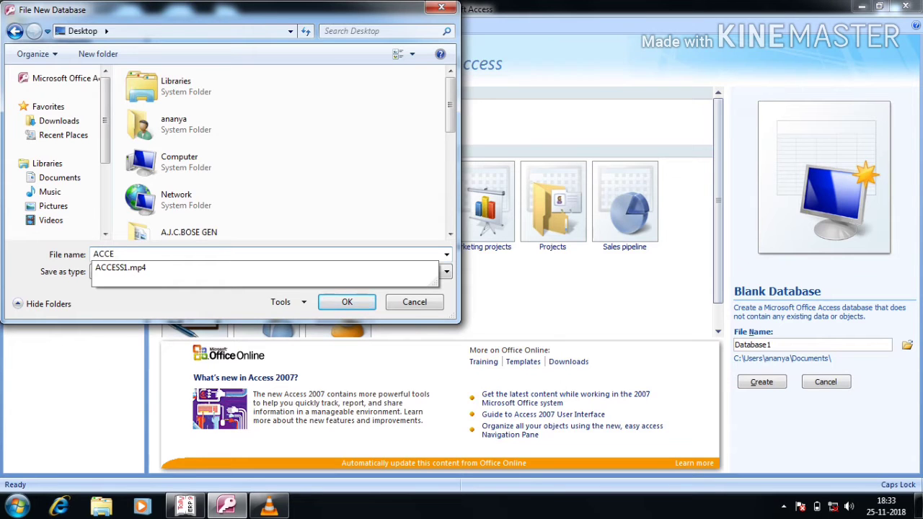
Create a blank database named ACCESS1 on the Desktop.
type("SS1")
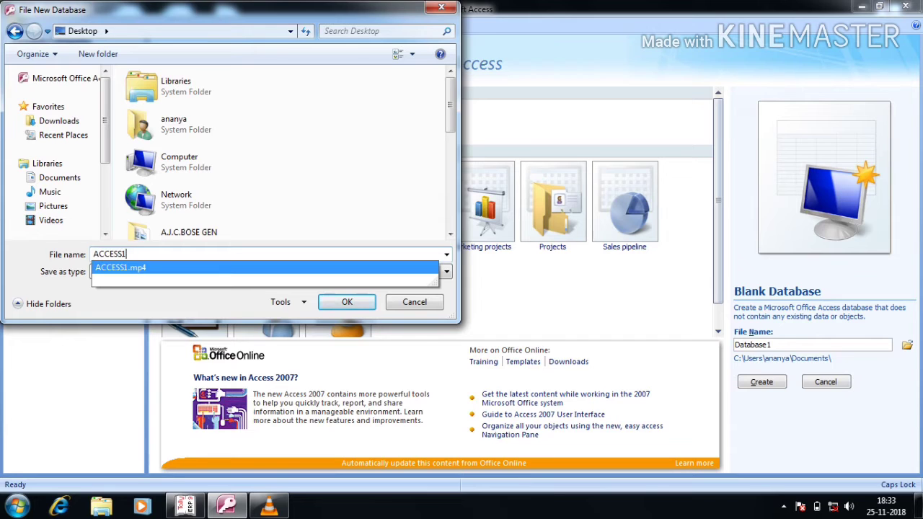
key("Escape")
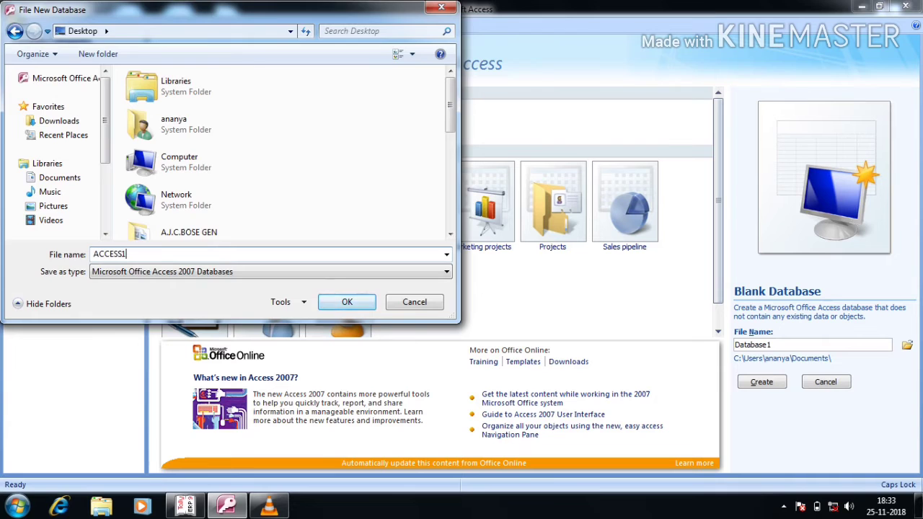
left_click(346, 302)
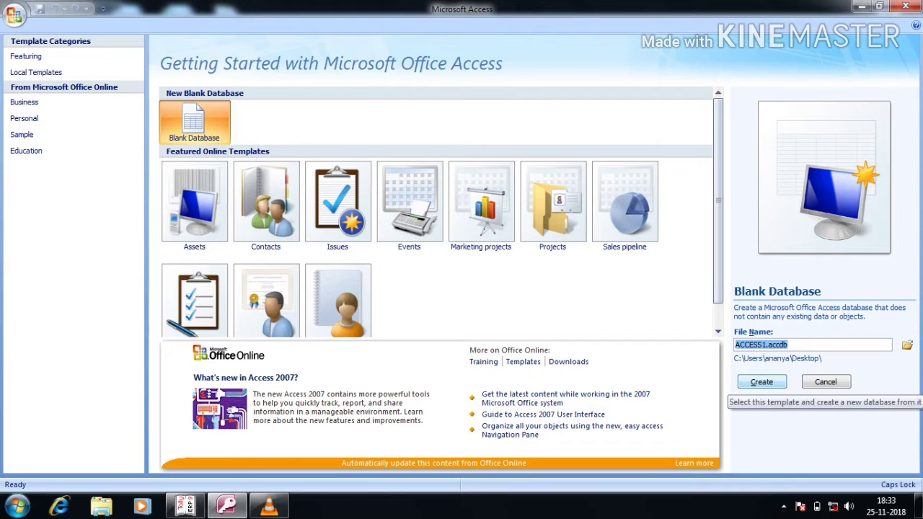
left_click(762, 381)
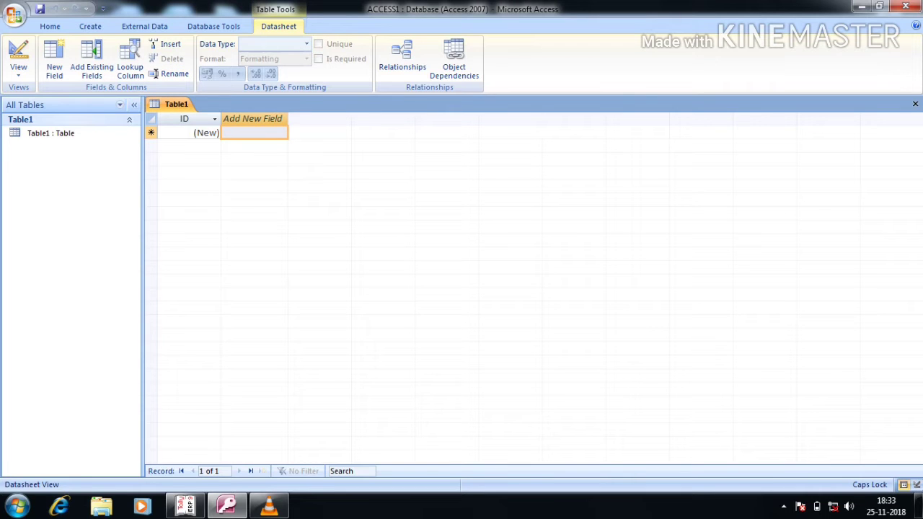
Close the default datasheet table and start a new blank table in Design view.
left_click(915, 104)
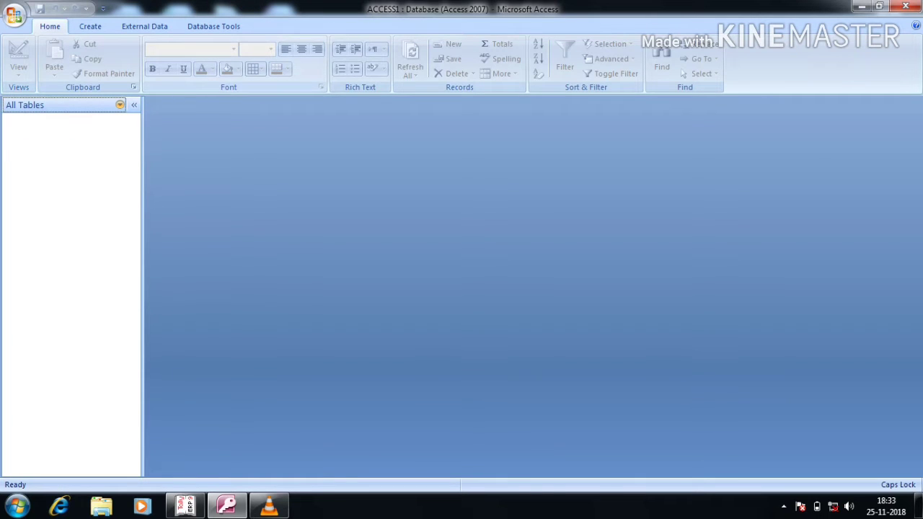
key("alt+c")
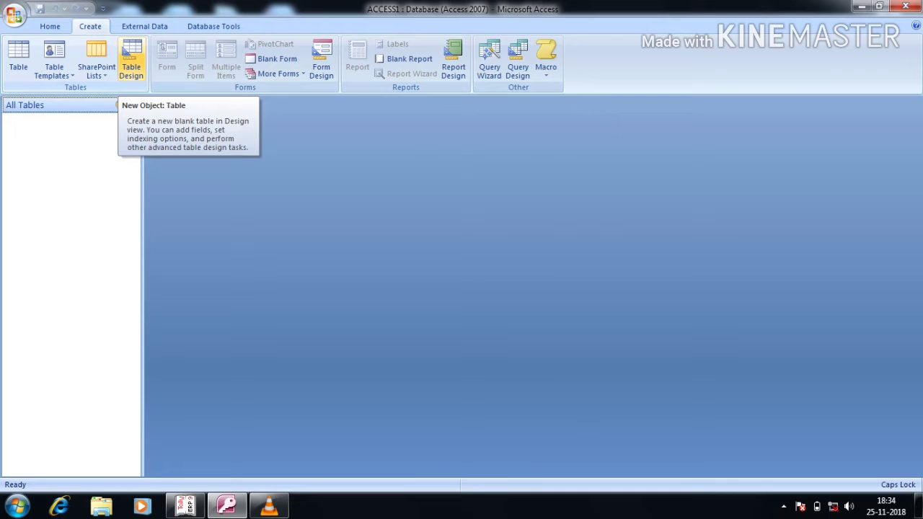
left_click(132, 61)
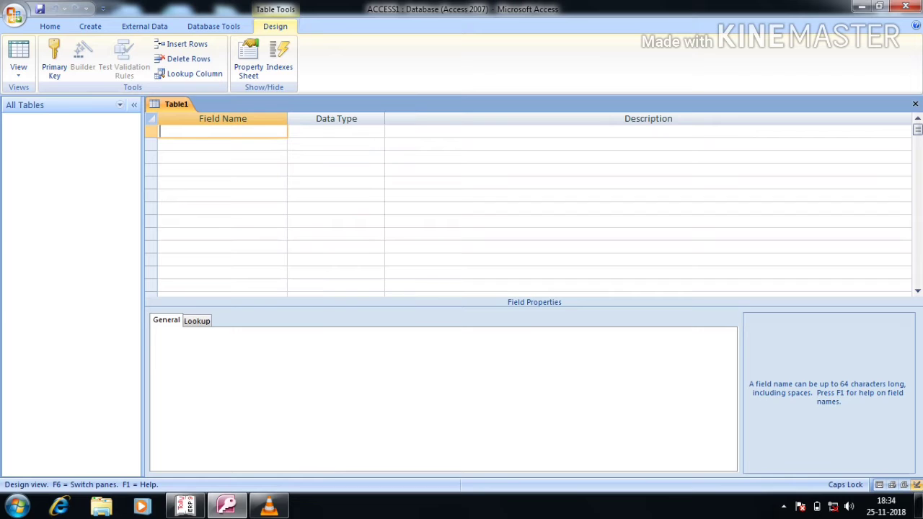
Add a first field named ST_NAME with the Text data type and no description.
type("ST_NAM")
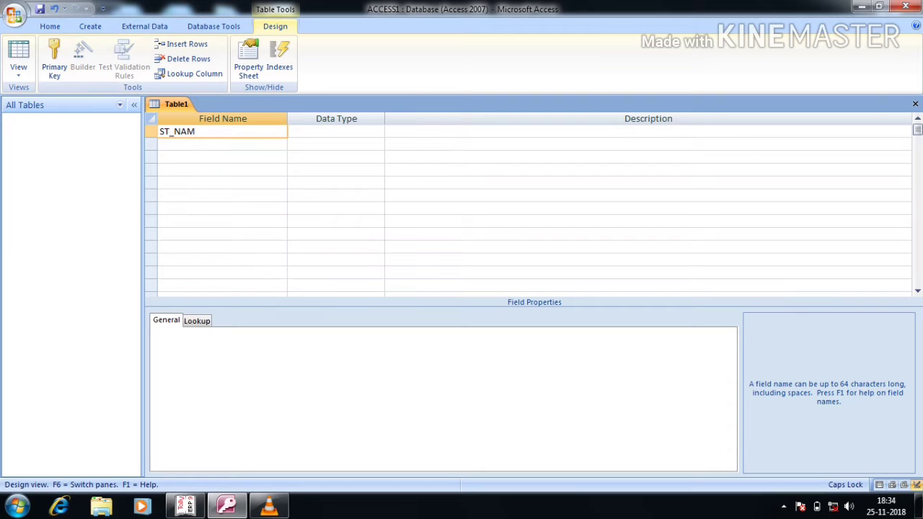
type("E")
key("Tab")
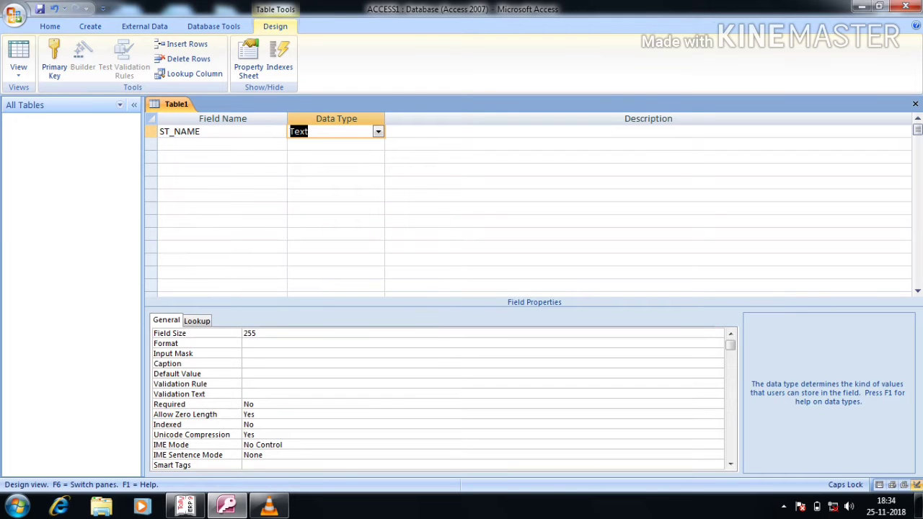
key("Tab")
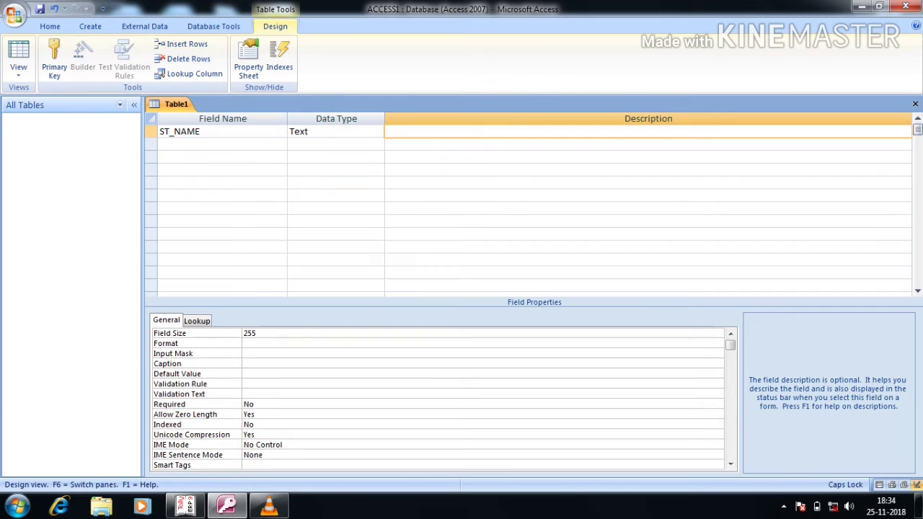
key("Tab")
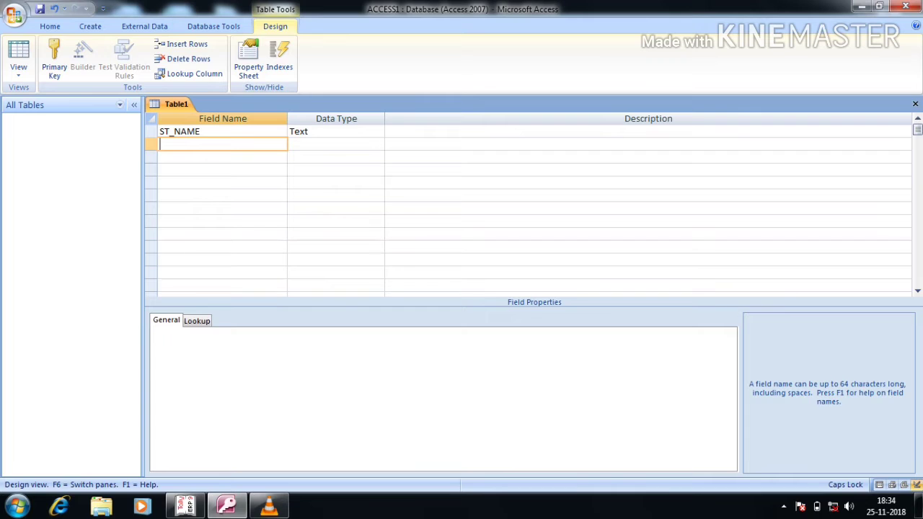
Add a second field named ST_ROLL, keeping Text as its data type after checking the available types.
type("T")
key("BackSpace")
type("ST_ROLL")
key("Tab")
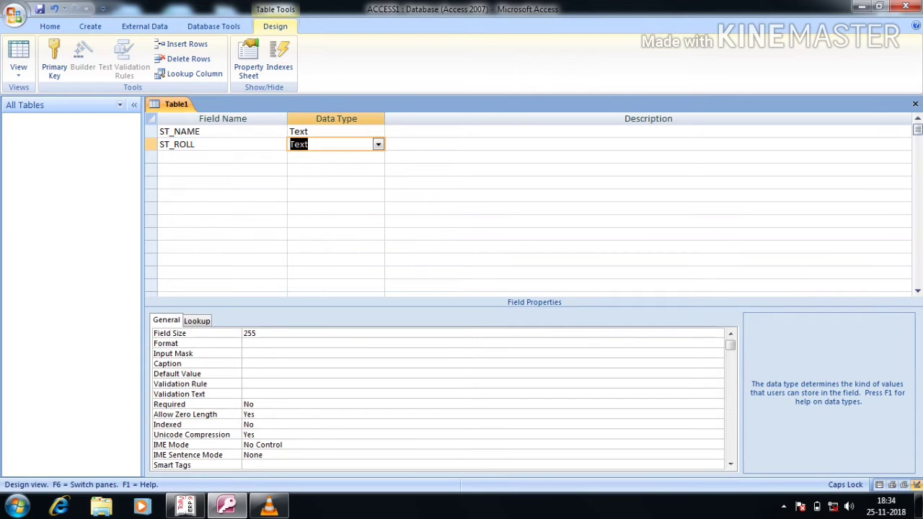
key("alt+Down")
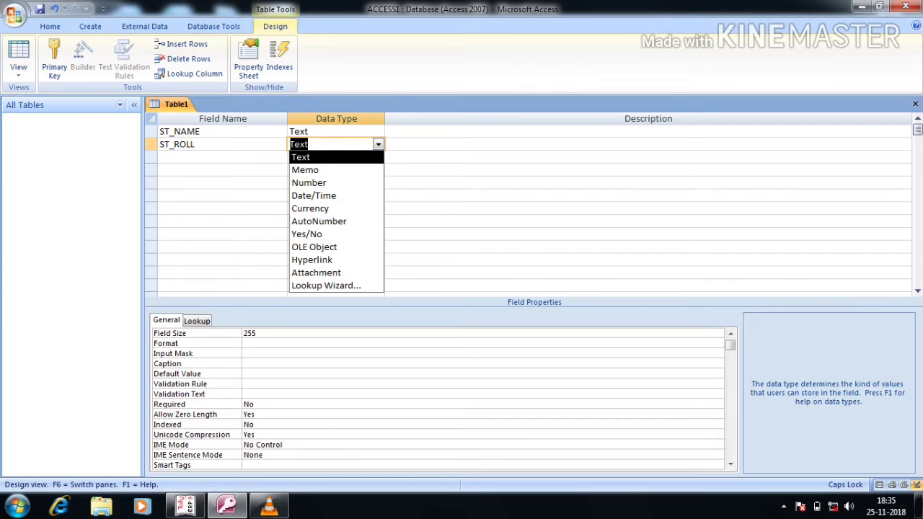
key("Escape")
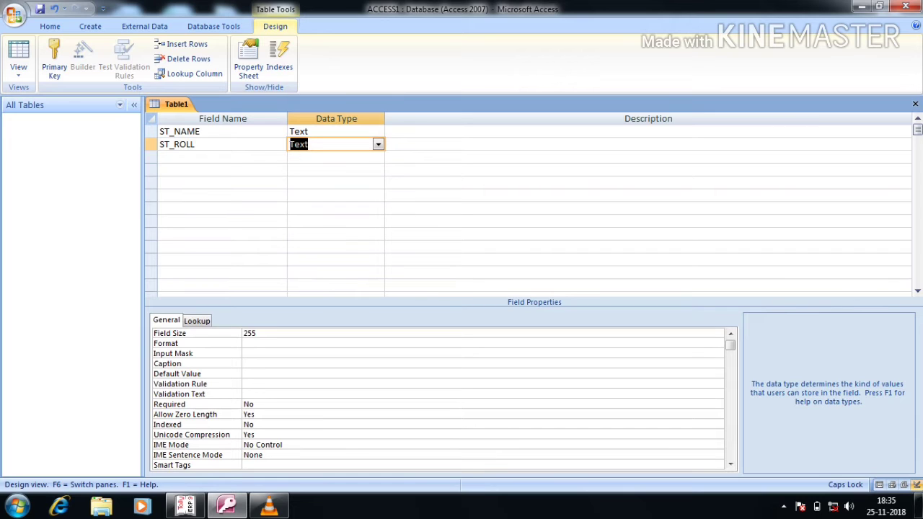
left_click(222, 157)
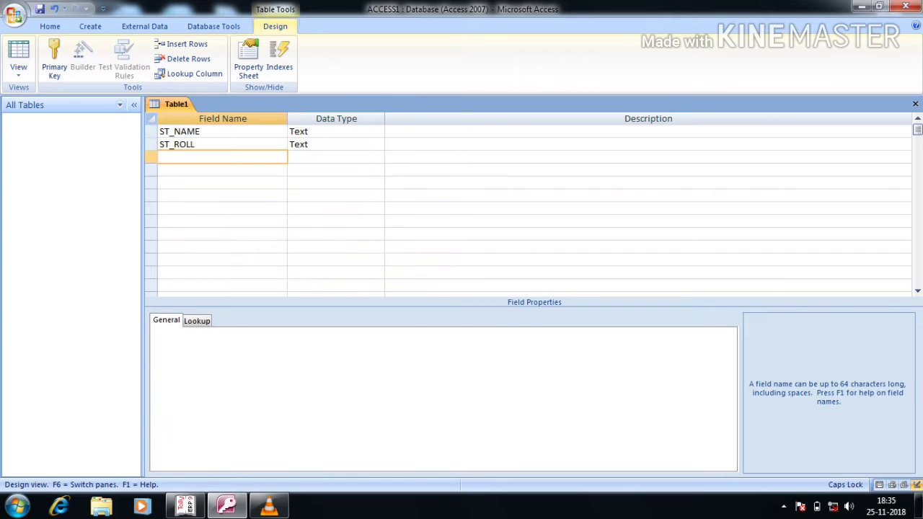
Set the field size of ST_NAME to 20.
left_click(318, 144)
left_click(317, 132)
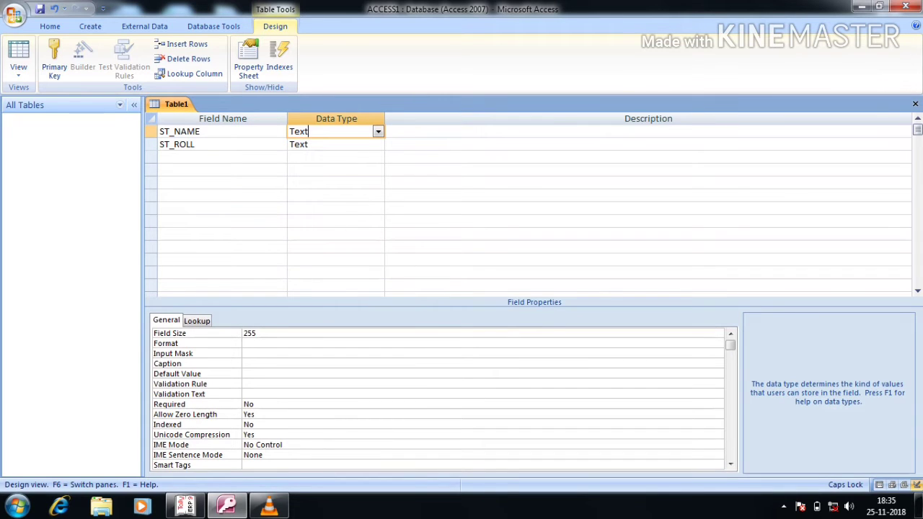
left_click(256, 333)
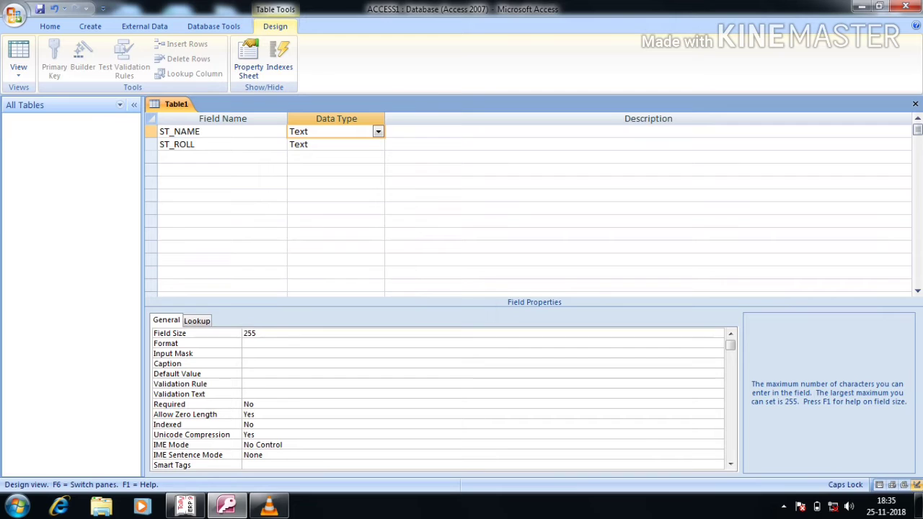
key("BackSpace")
key("BackSpace")
key("BackSpace")
type("20")
Set the field size of ST_ROLL to 6.
left_click(333, 144)
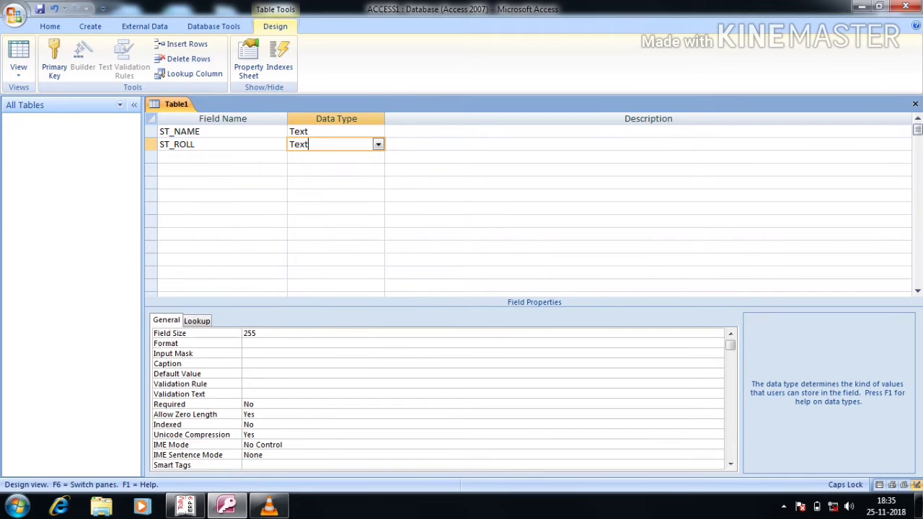
left_click(258, 333)
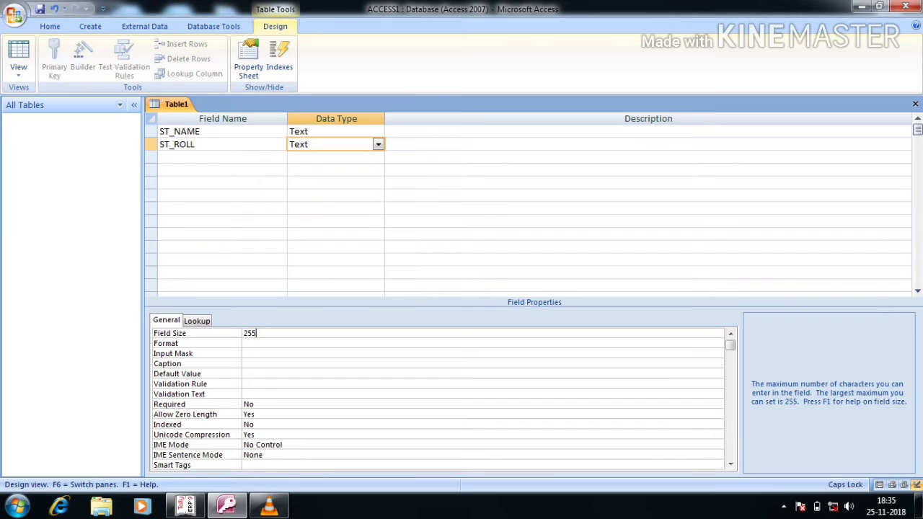
key("BackSpace")
key("BackSpace")
key("BackSpace")
type("6")
Add a third field named COURSE with the Text data type and a field size of 10.
left_click(216, 157)
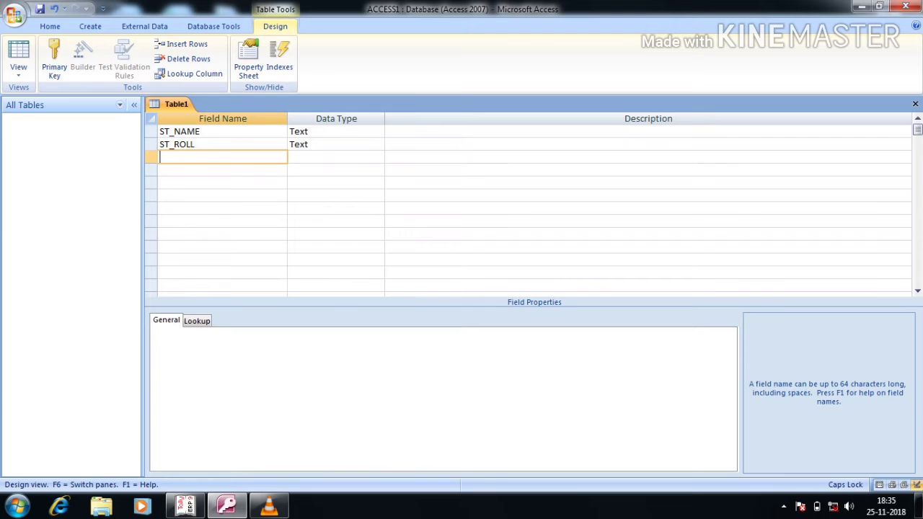
type("COURSE")
key("Tab")
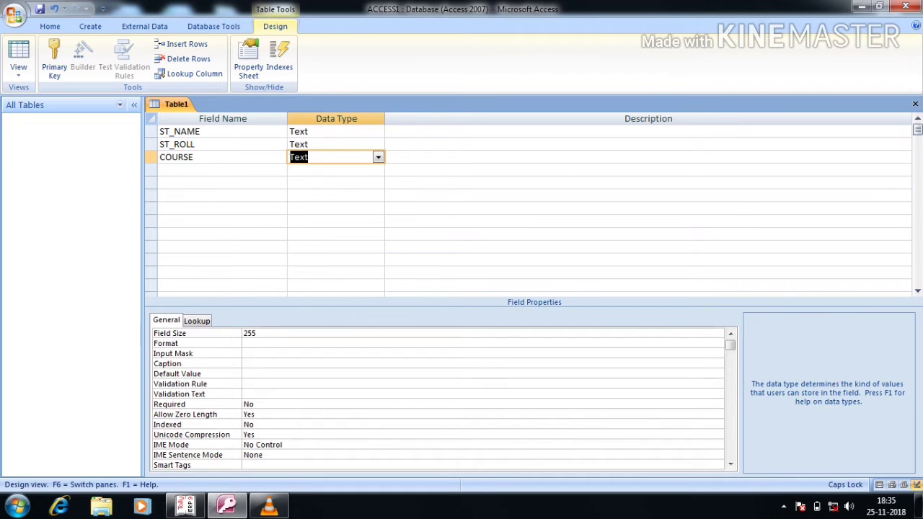
key("F6")
key("BackSpace")
key("BackSpace")
key("BackSpace")
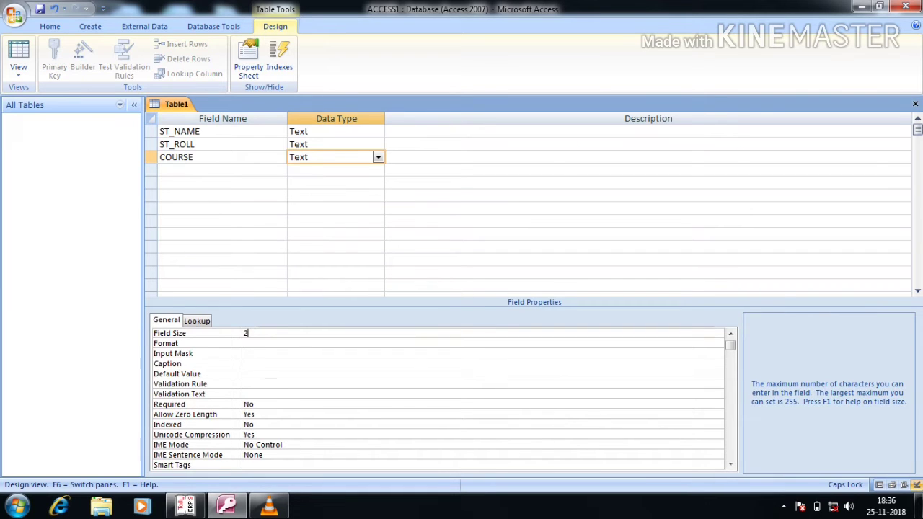
type("10")
left_click(222, 169)
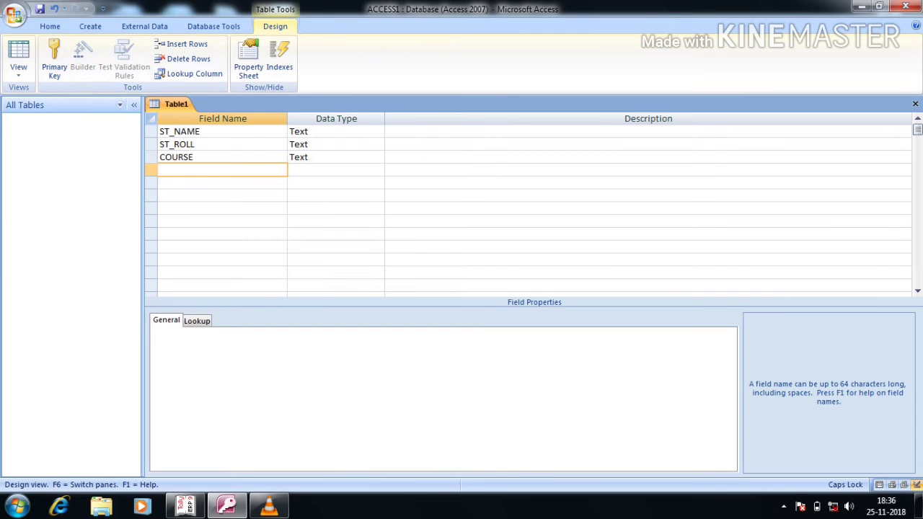
Make ST_ROLL the primary key and save the table as STUDENT.
left_click(151, 144)
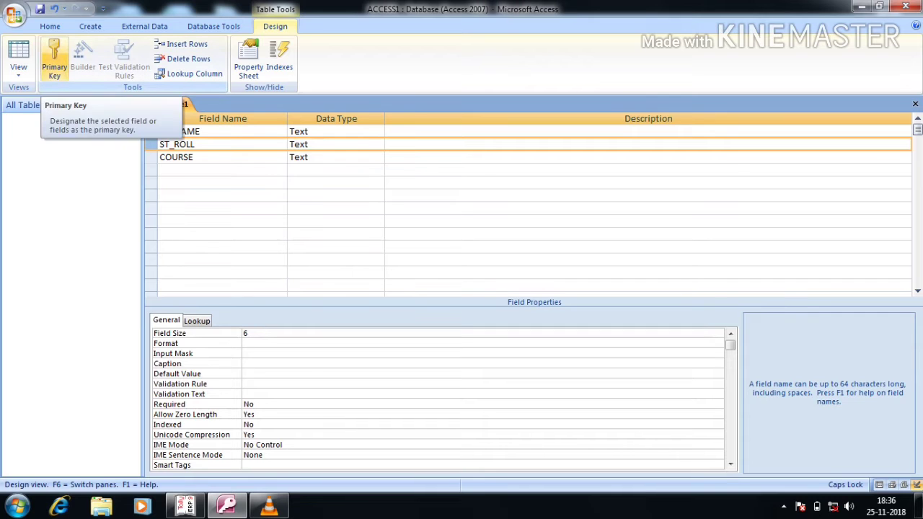
left_click(54, 59)
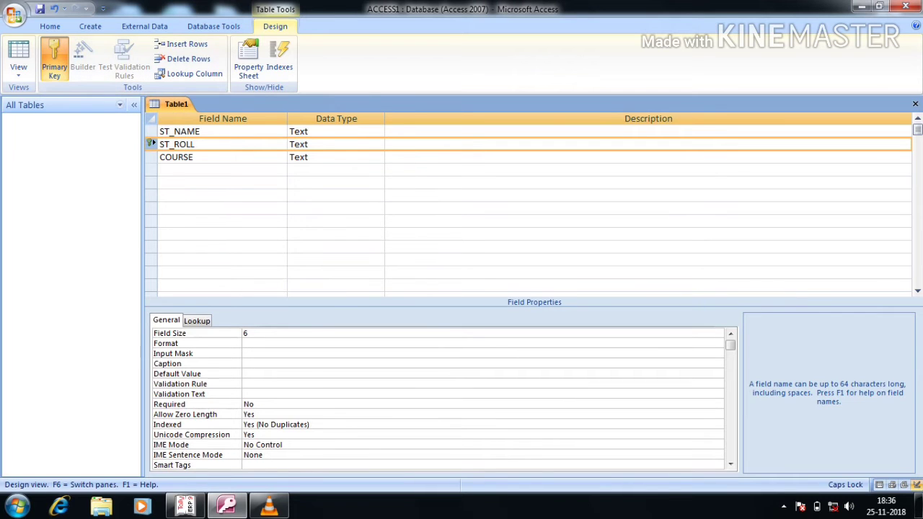
left_click(39, 8)
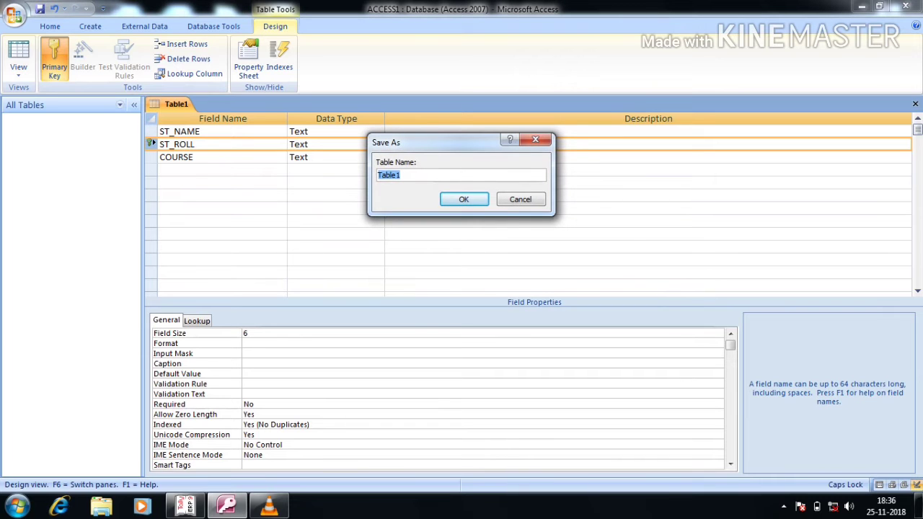
type("STUDENT")
key("Return")
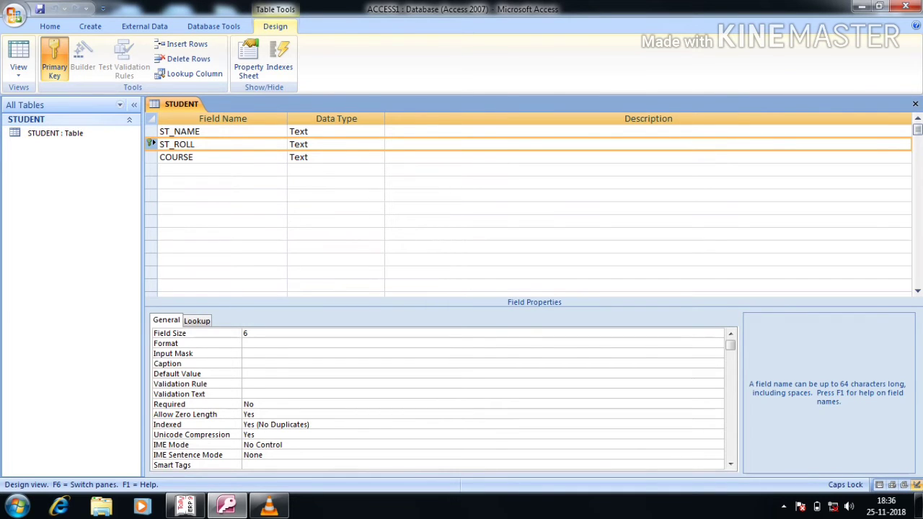
Close the STUDENT table and start another new table in Design view.
left_click(916, 104)
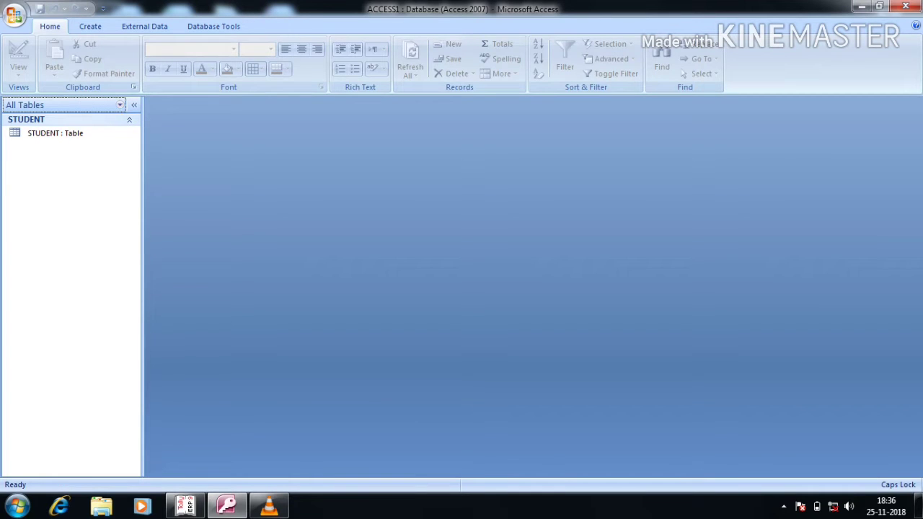
left_click(90, 26)
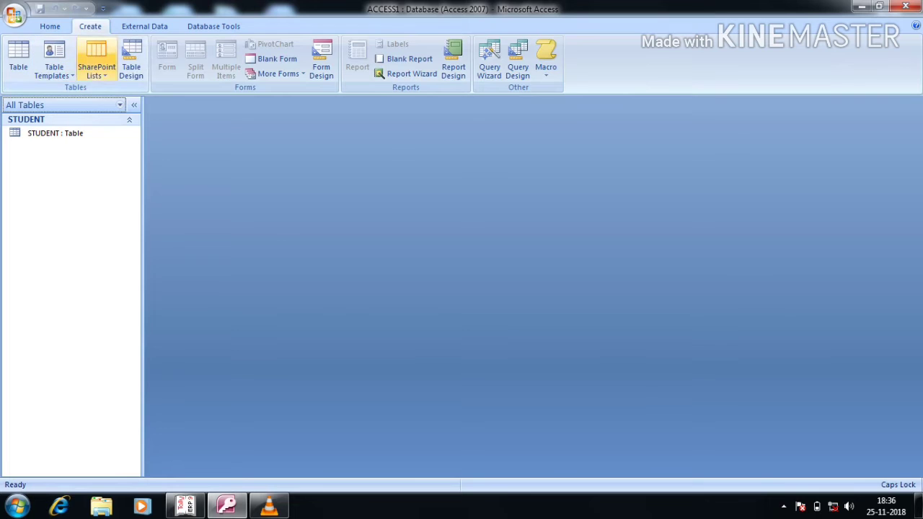
left_click(131, 61)
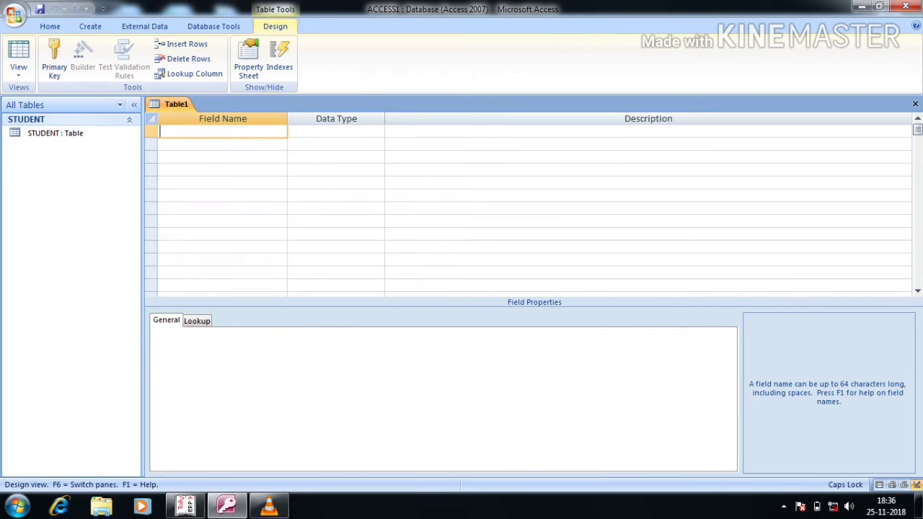
Add a first field named ST_ROLL to the new table with the Text data type and a field size of 6.
type("ST_ROLL")
key("Tab")
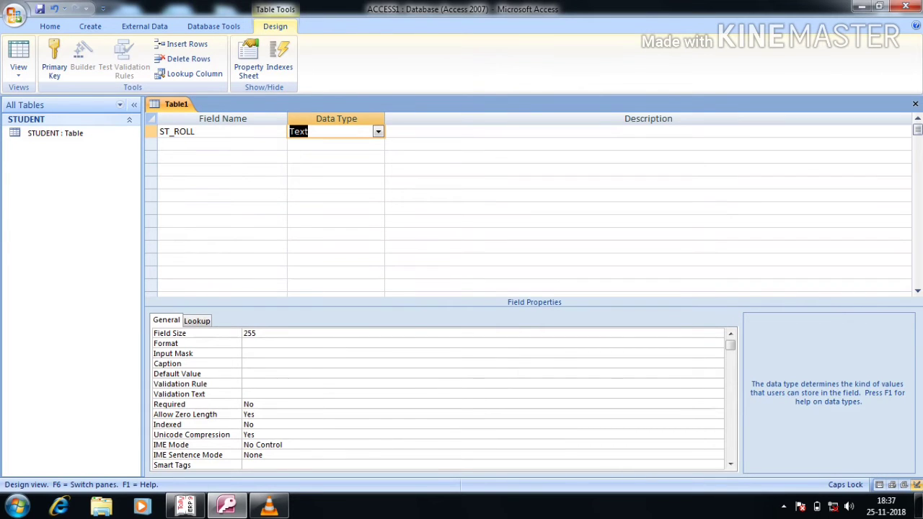
left_click(256, 334)
key("BackSpace")
key("BackSpace")
key("BackSpace")
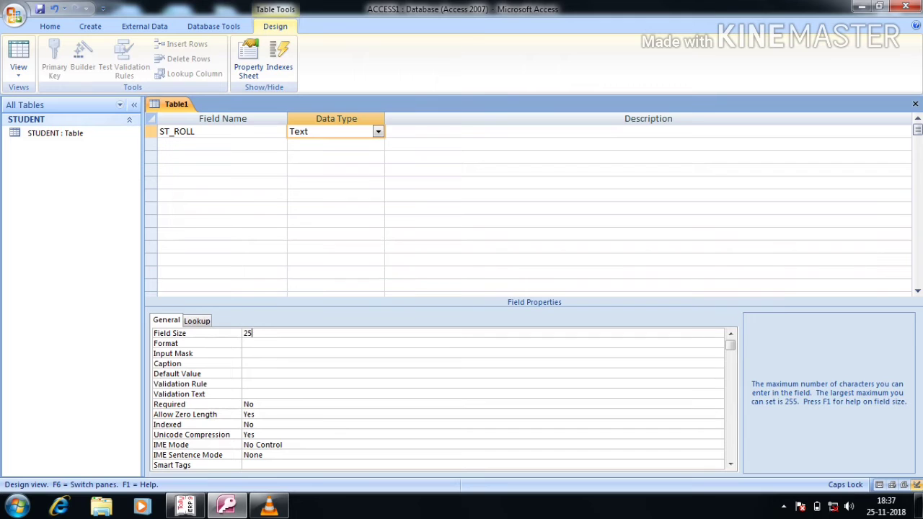
type("6")
Add a second field named C_ID with the Number data type and no description.
left_click(222, 143)
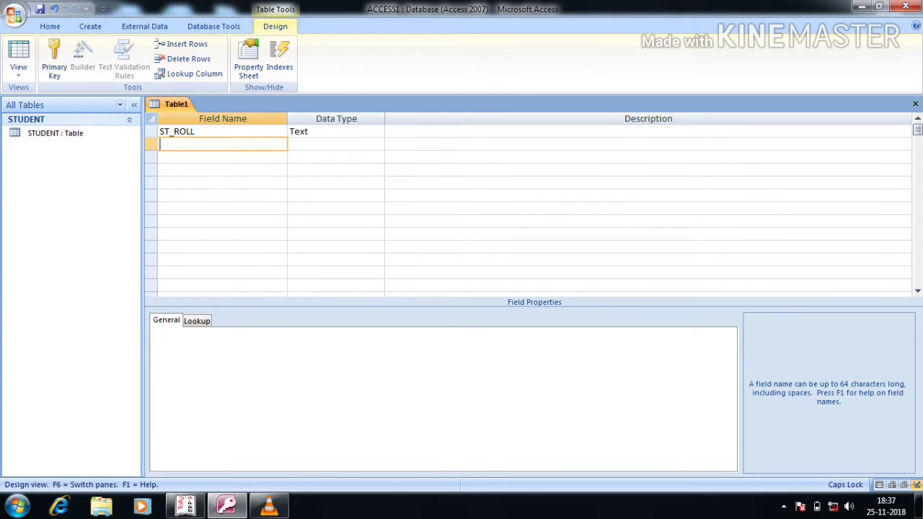
type("C_ID")
key("Tab")
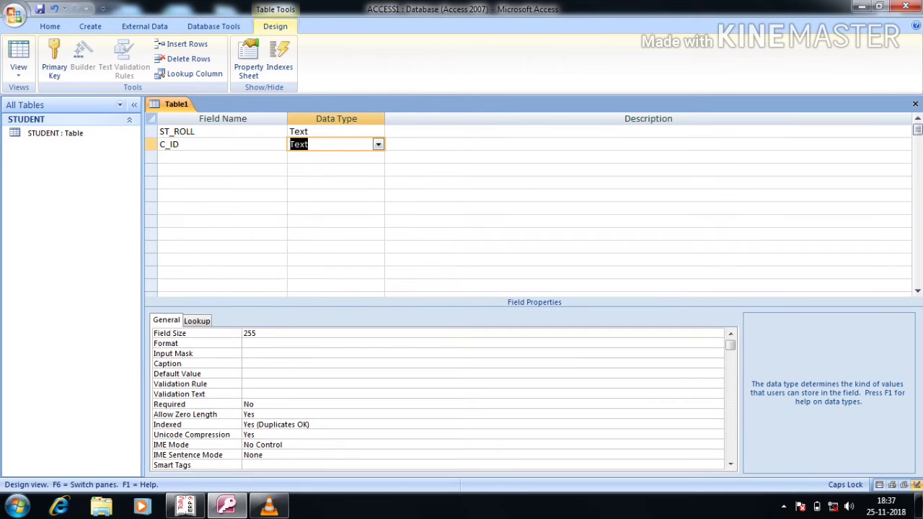
type("Number")
key("Tab")
key("Tab")
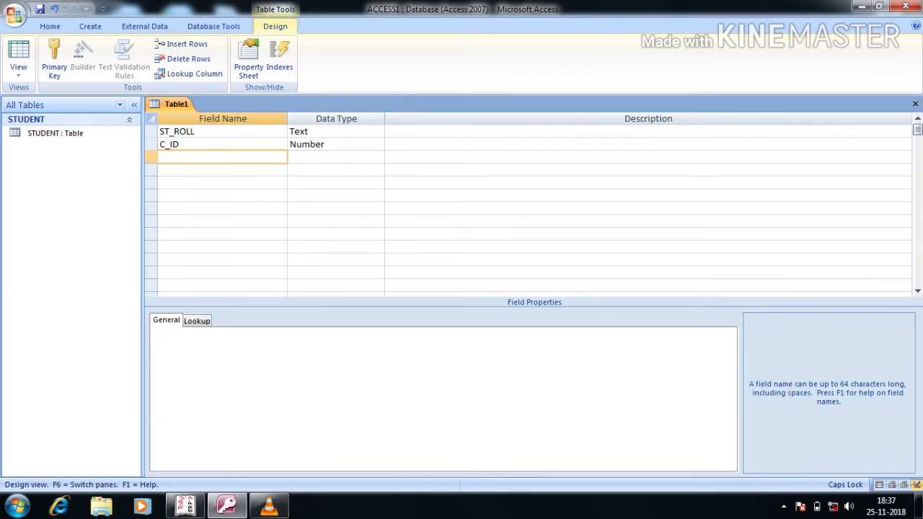
Add three more fields named SUB1, SUB2 and SUB3 to the new table, each with the Number data type.
type("SUB1")
key("Tab")
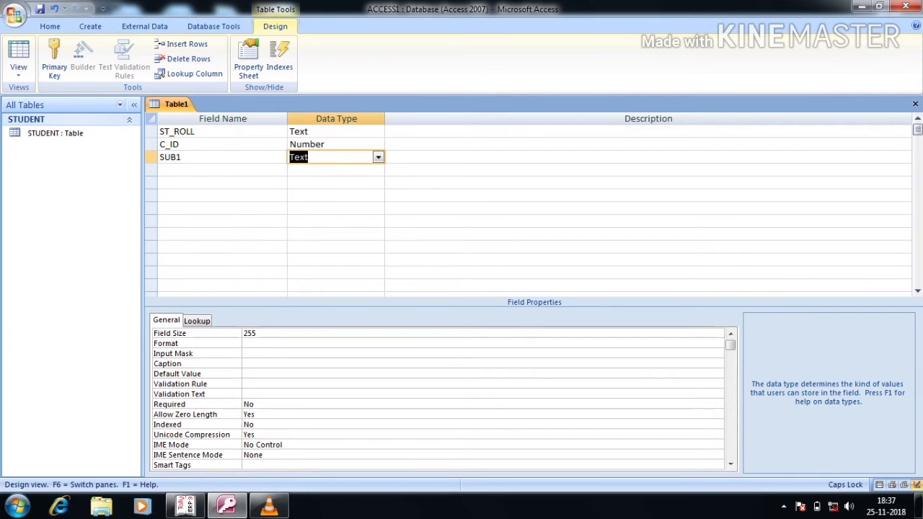
type("Number")
left_click(217, 170)
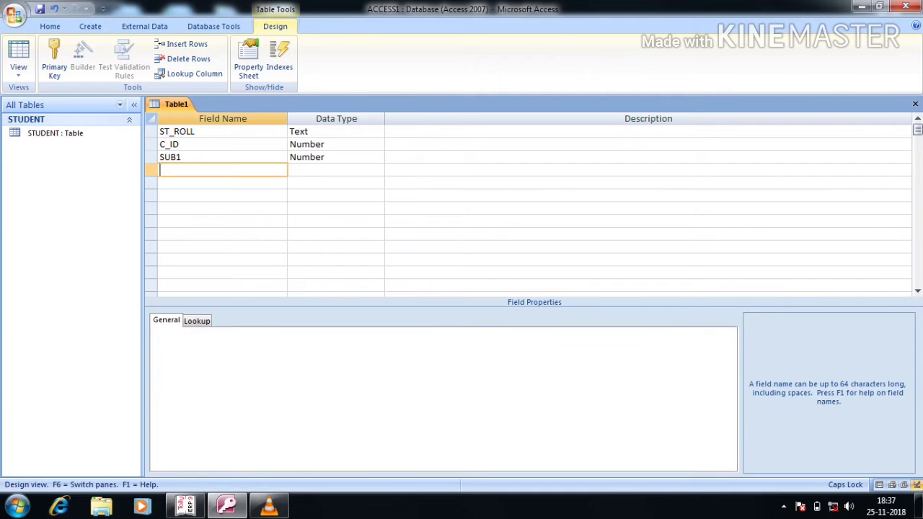
type("SUB2")
key("Tab")
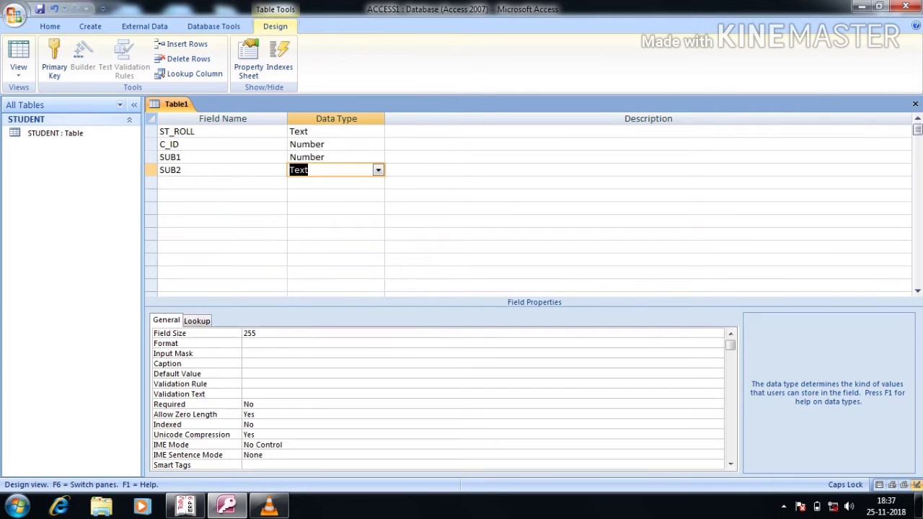
type("Number")
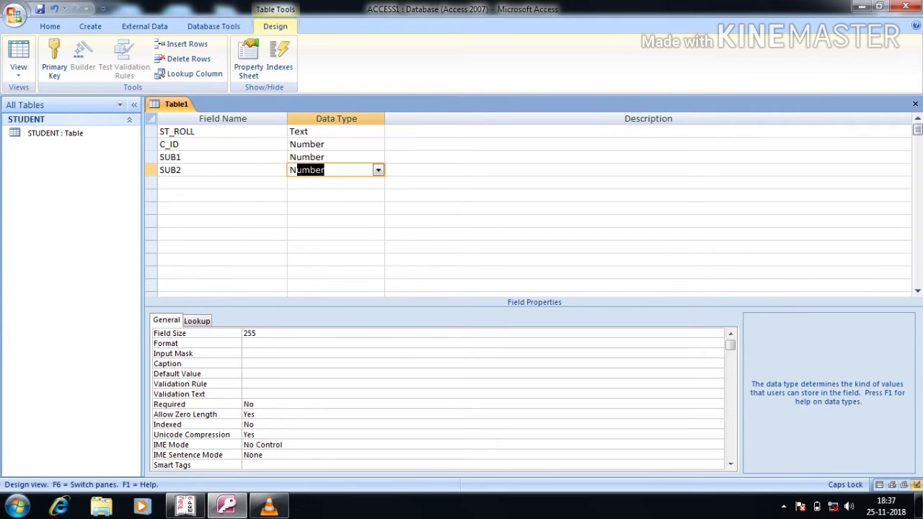
key("Tab")
key("Tab")
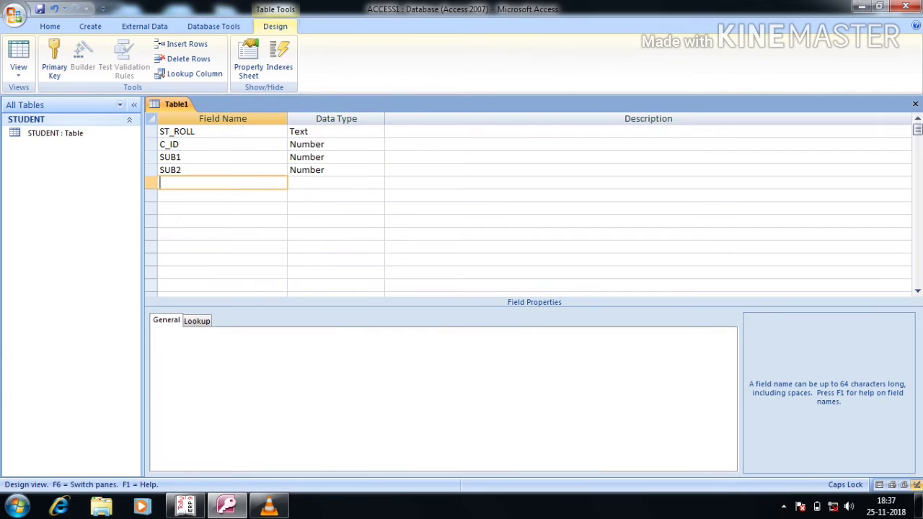
type("SUB3")
key("Tab")
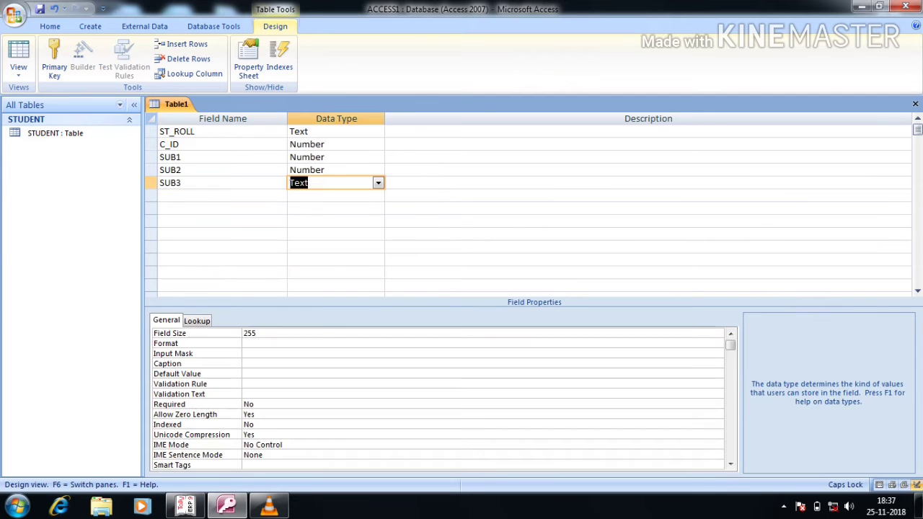
type("Number")
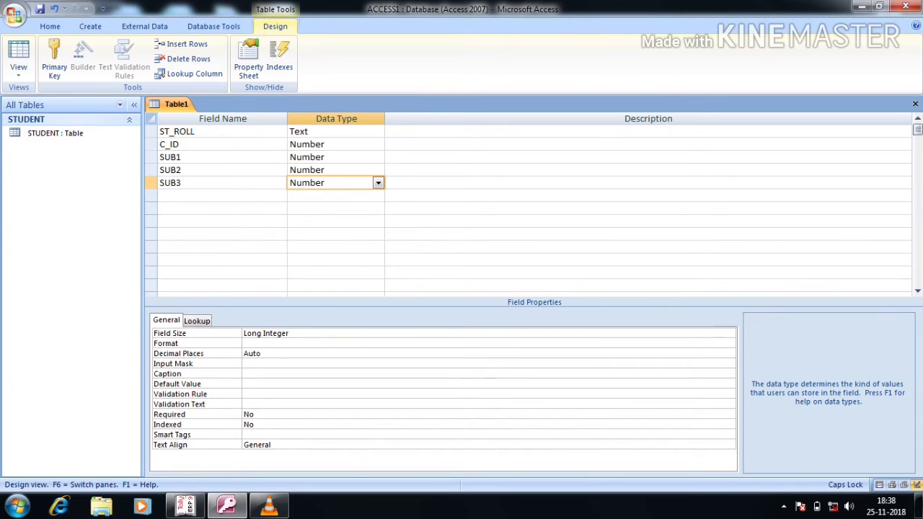
Make C_ID the primary key, then save the table as COURSE and close it.
left_click(152, 144)
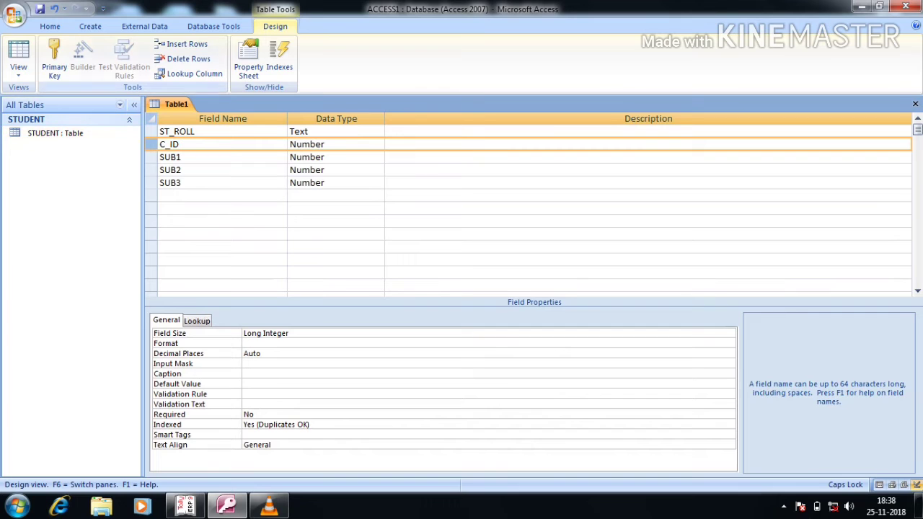
left_click(54, 62)
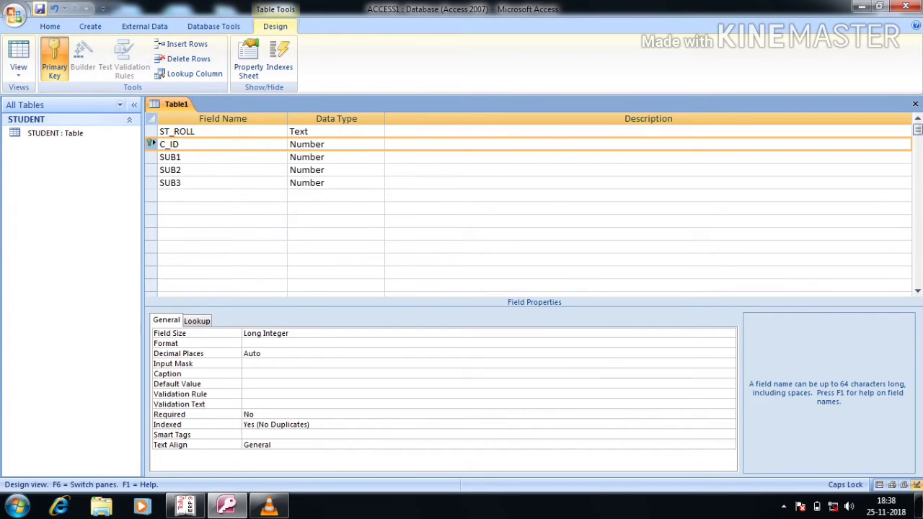
left_click(39, 8)
type("C")
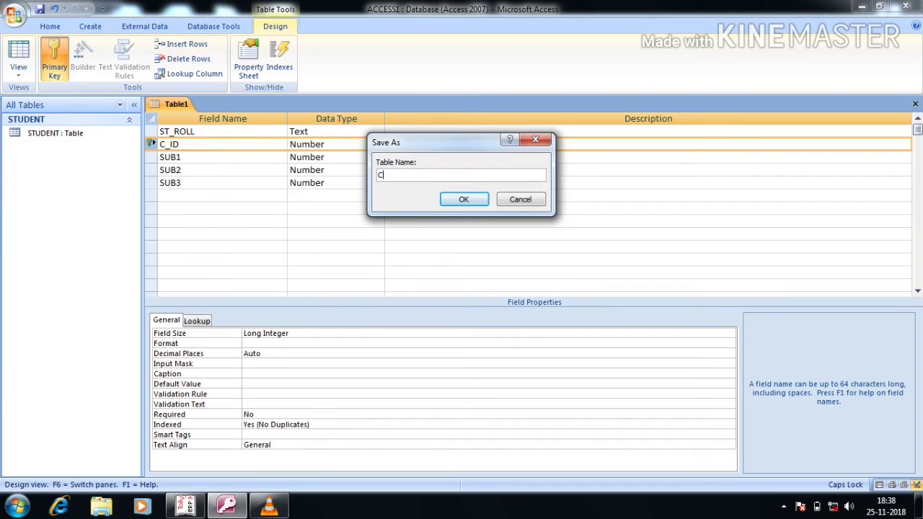
type("OURSE")
key("Return")
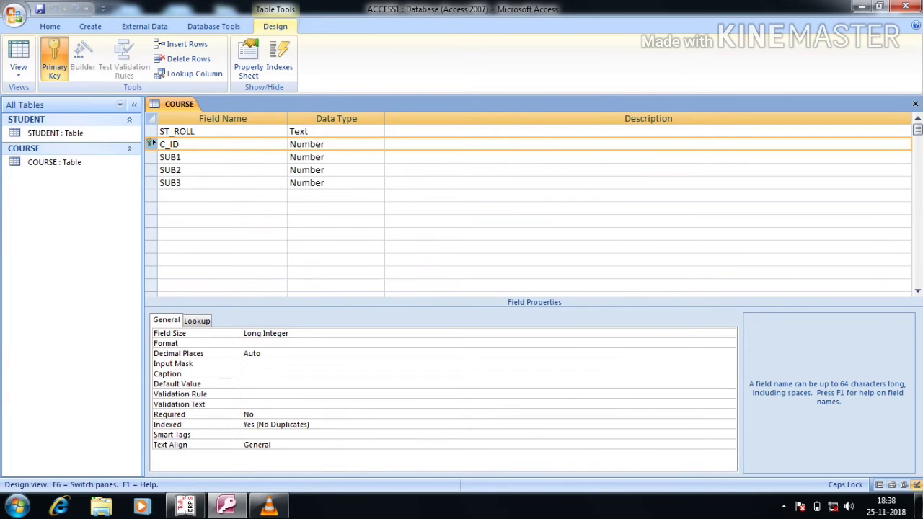
left_click(915, 104)
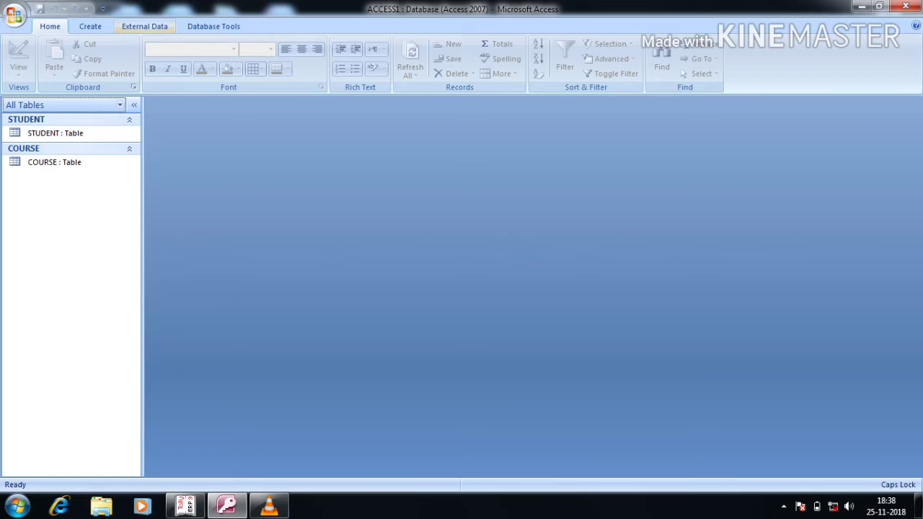
Open the database's relationships layout and add the COURSE and STUDENT tables to it.
left_click(213, 26)
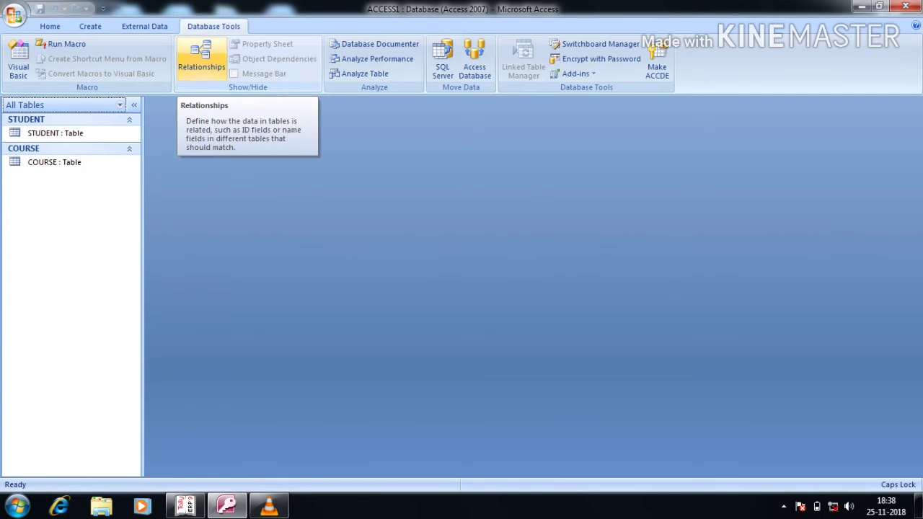
left_click(202, 56)
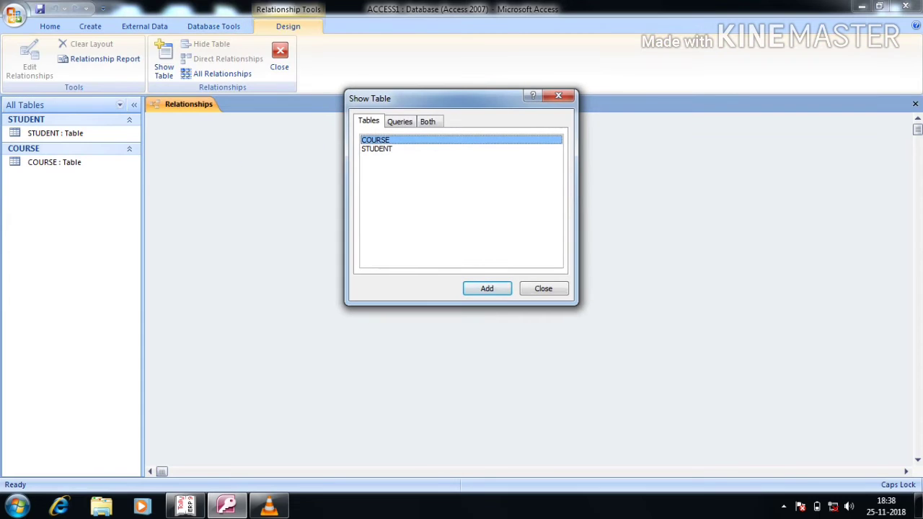
key("shift+Down")
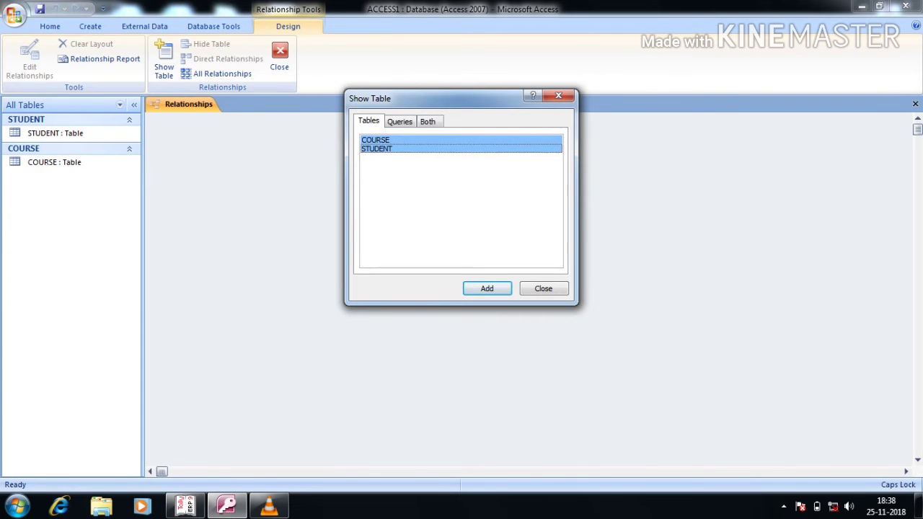
key("Return")
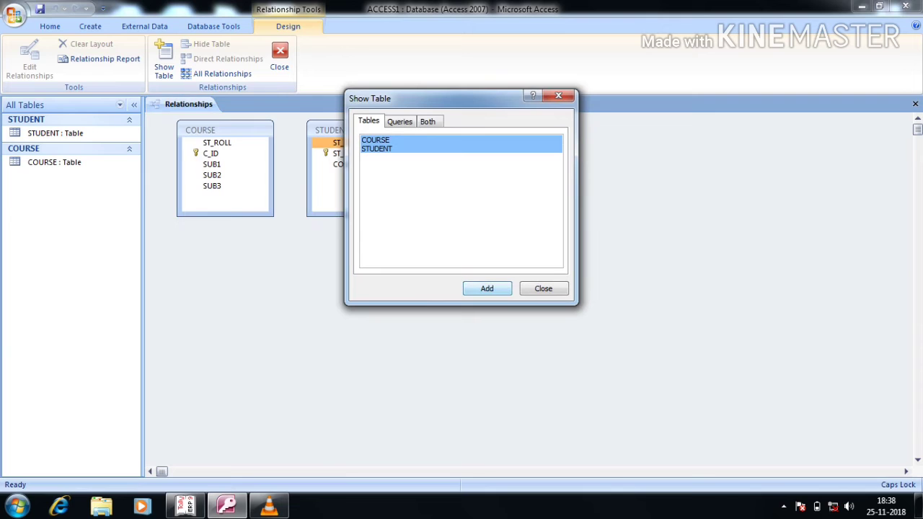
key("Escape")
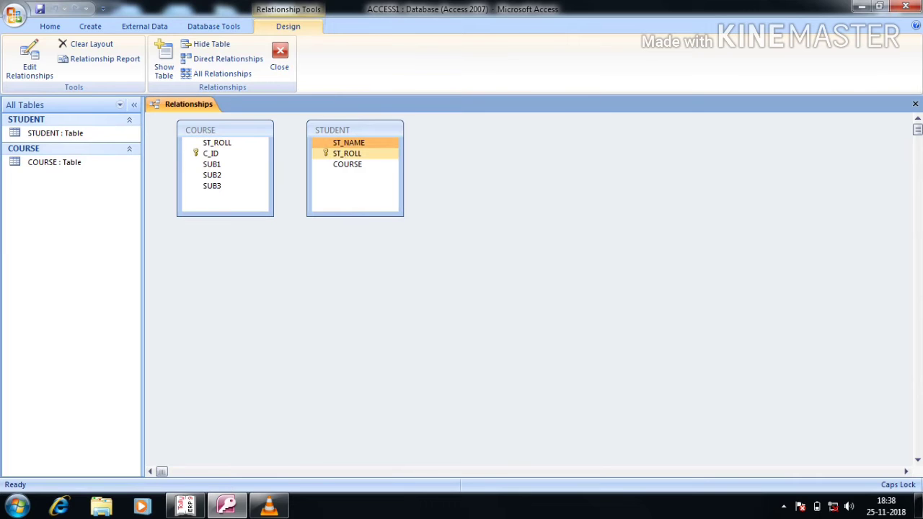
Relate STUDENT's ST_ROLL to COURSE's ST_ROLL with referential integrity, cascade update and cascade delete, and move the STUDENT box away from COURSE.
left_click(347, 153)
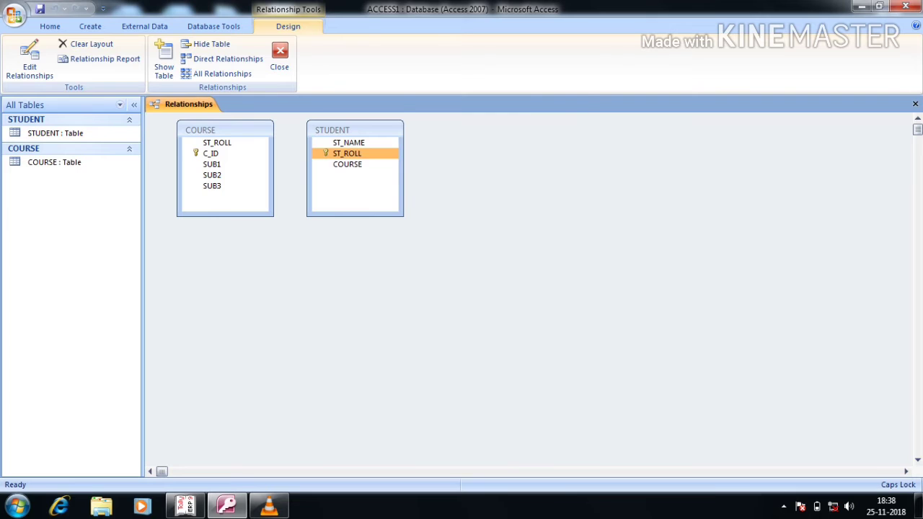
left_click_drag(347, 152, 217, 143)
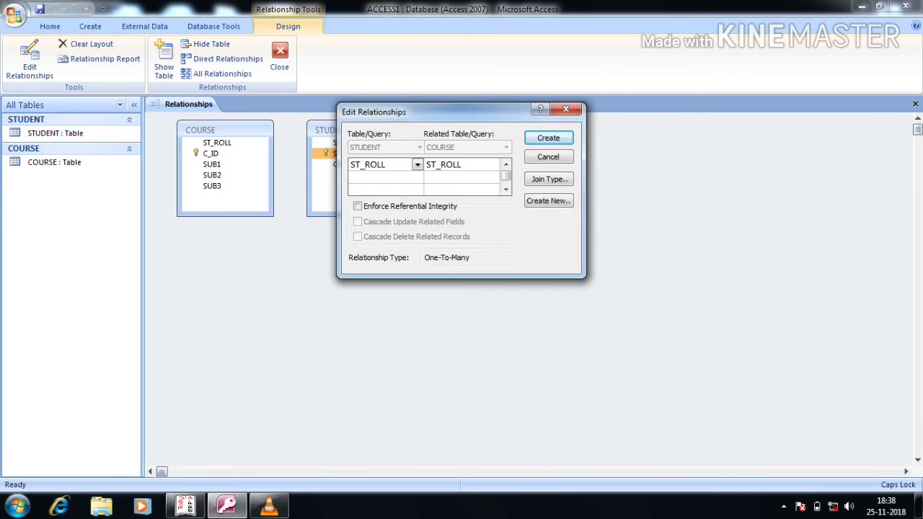
left_click(357, 206)
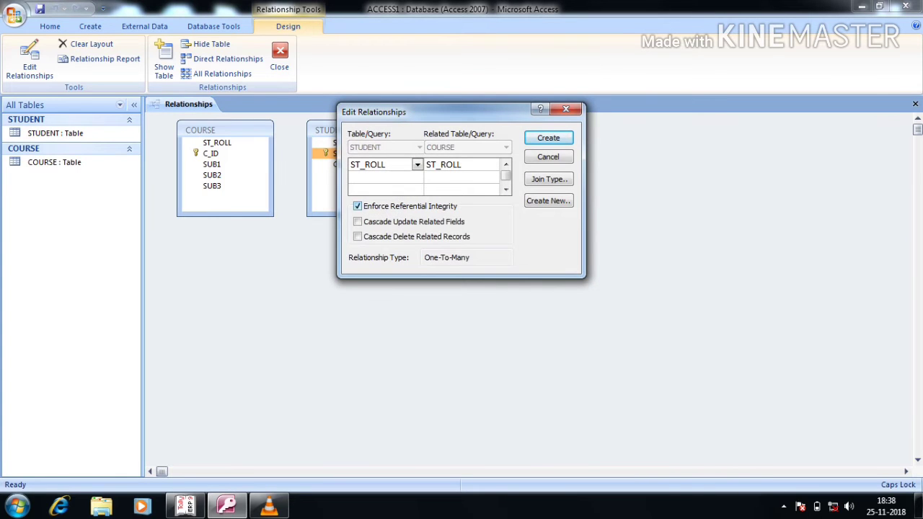
left_click(356, 221)
left_click(356, 236)
key("Return")
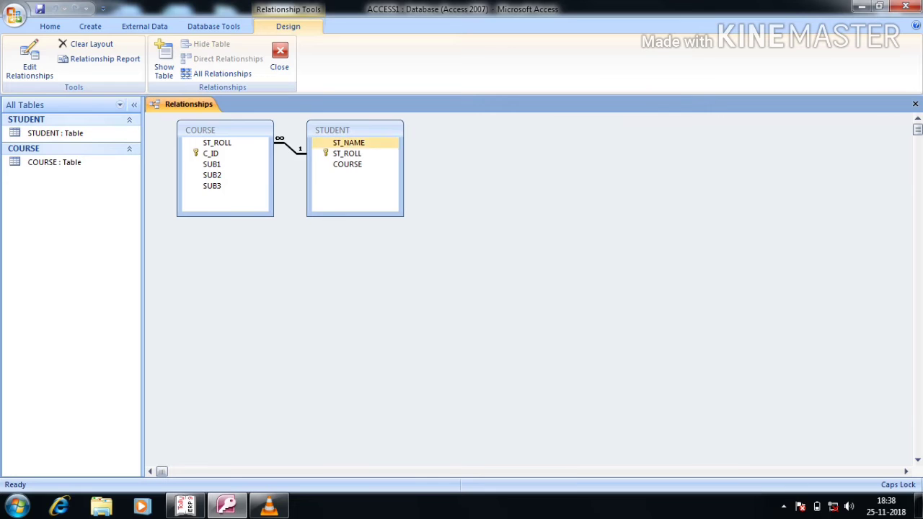
left_click_drag(331, 130, 573, 197)
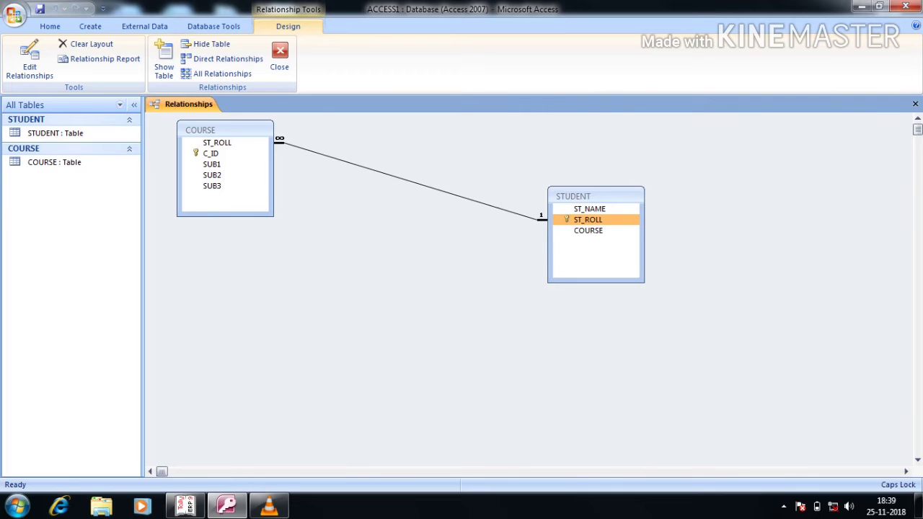
Delete the relationship between COURSE and STUDENT and close the relationships layout without saving its changes.
right_click(456, 194)
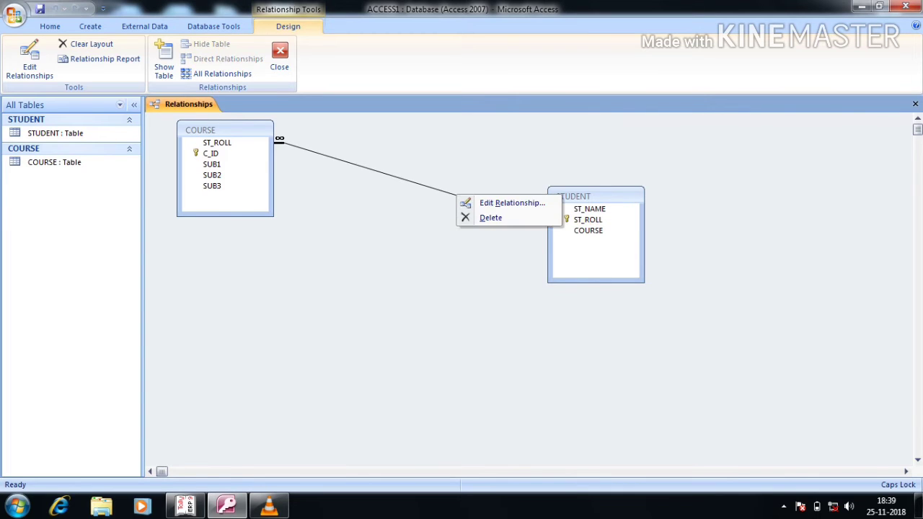
left_click(491, 217)
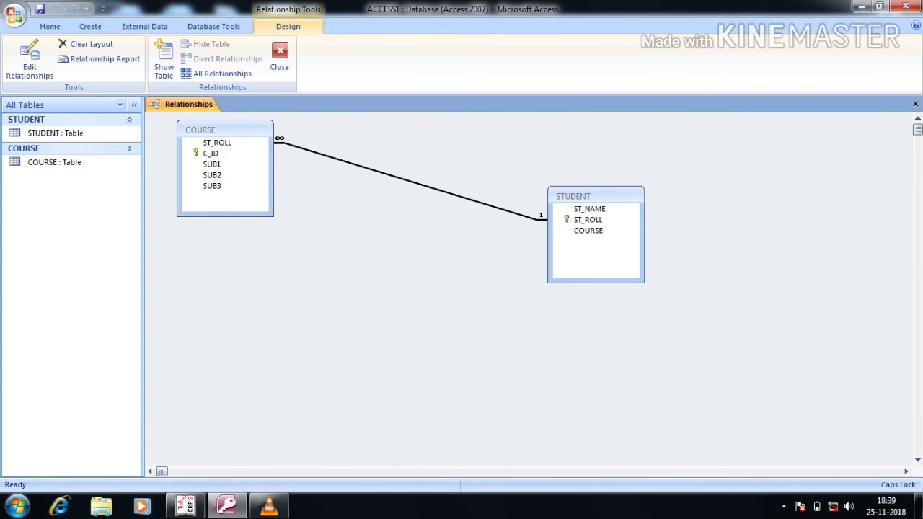
key("Delete")
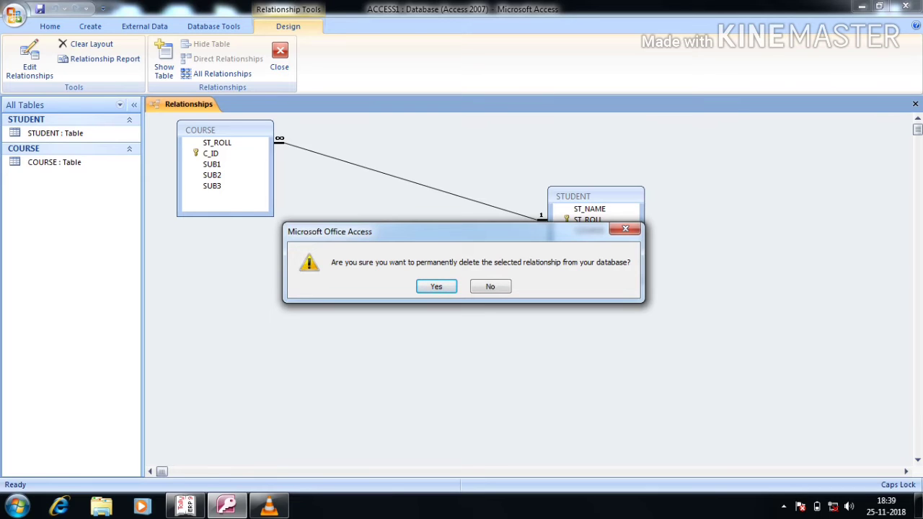
key("Return")
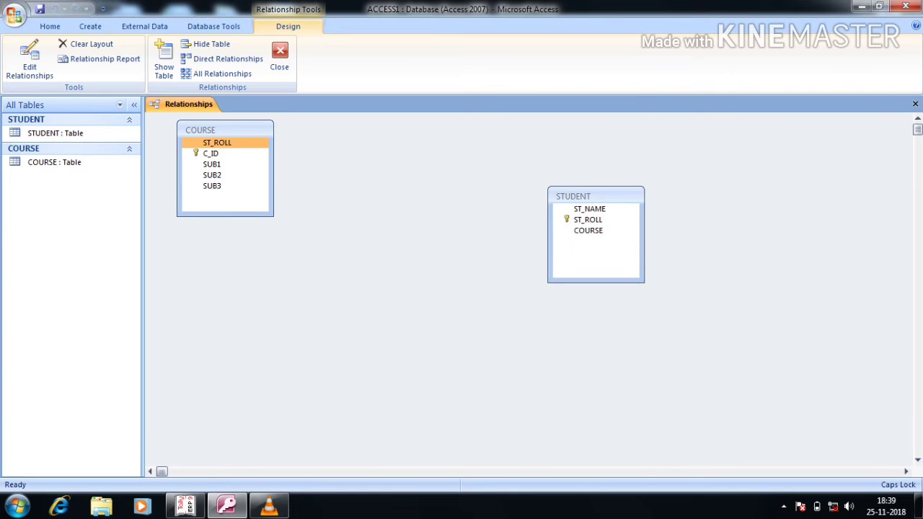
left_click(915, 104)
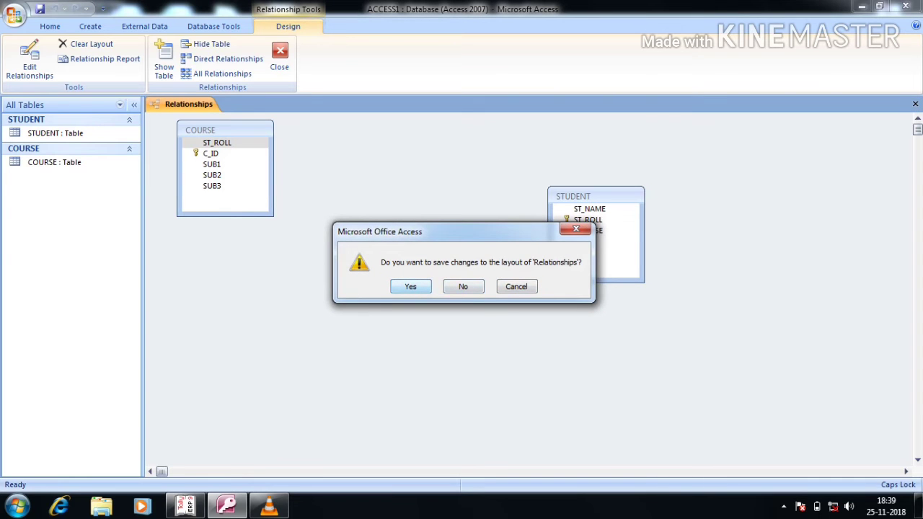
left_click(463, 286)
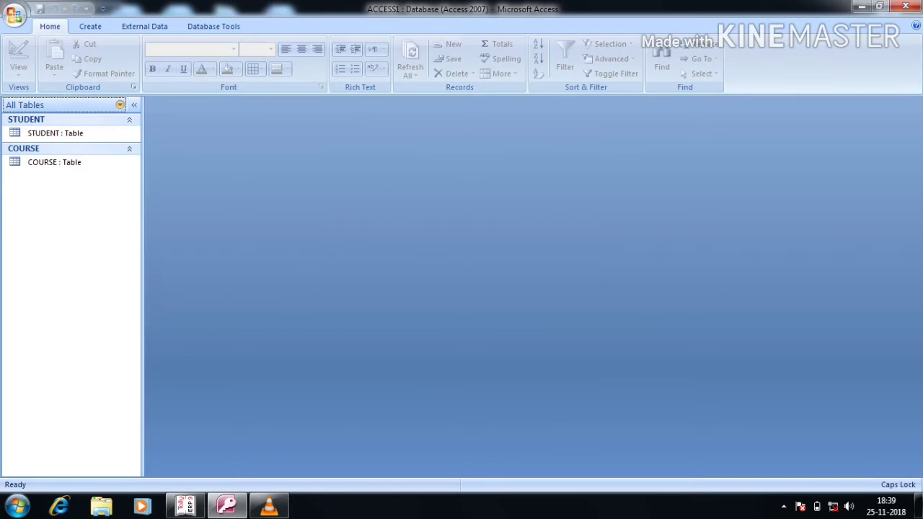
Reopen the relationships layout and add both the COURSE and STUDENT tables again.
left_click(214, 26)
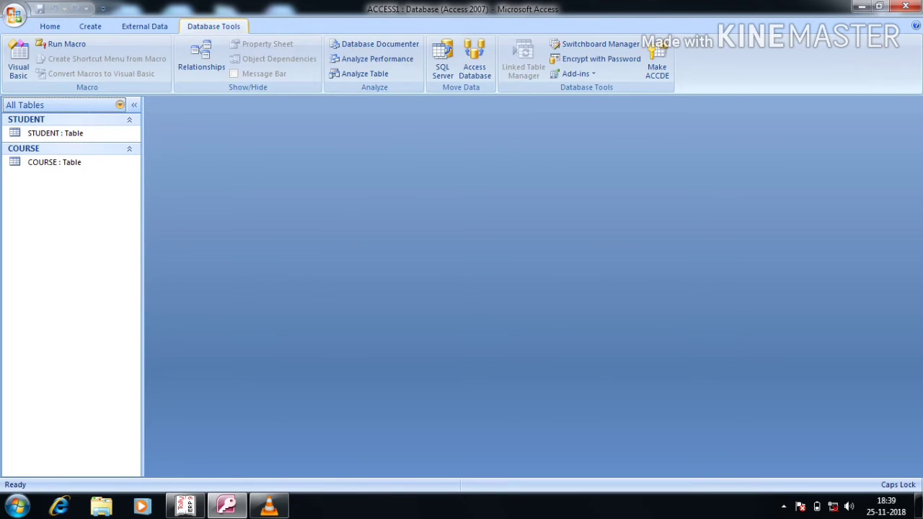
left_click(201, 57)
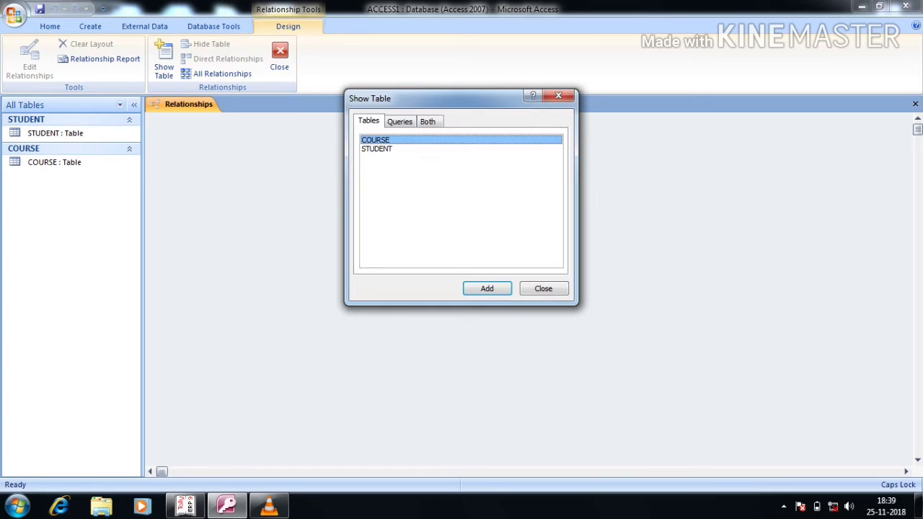
key("shift+Down")
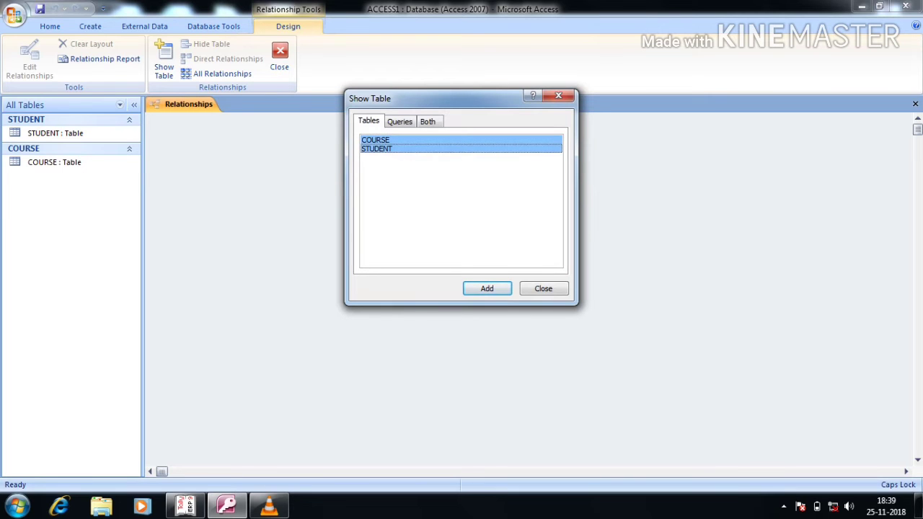
key("Return")
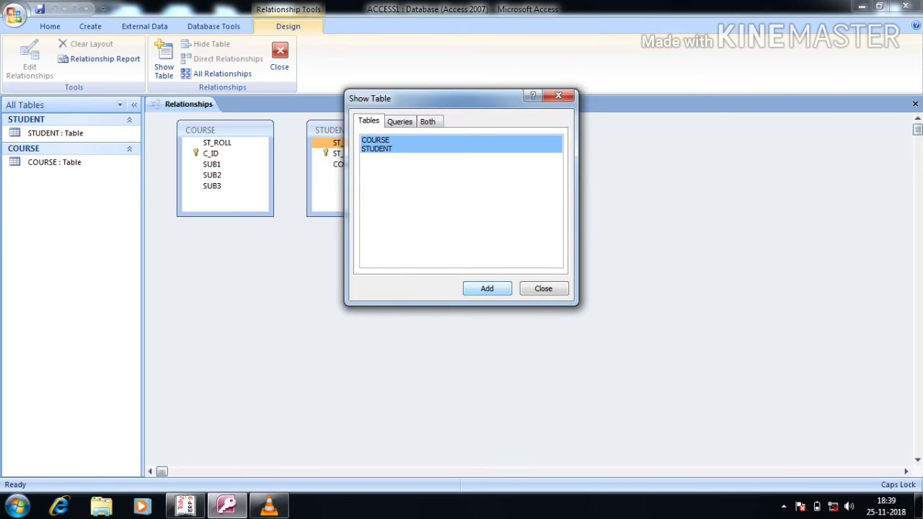
key("Escape")
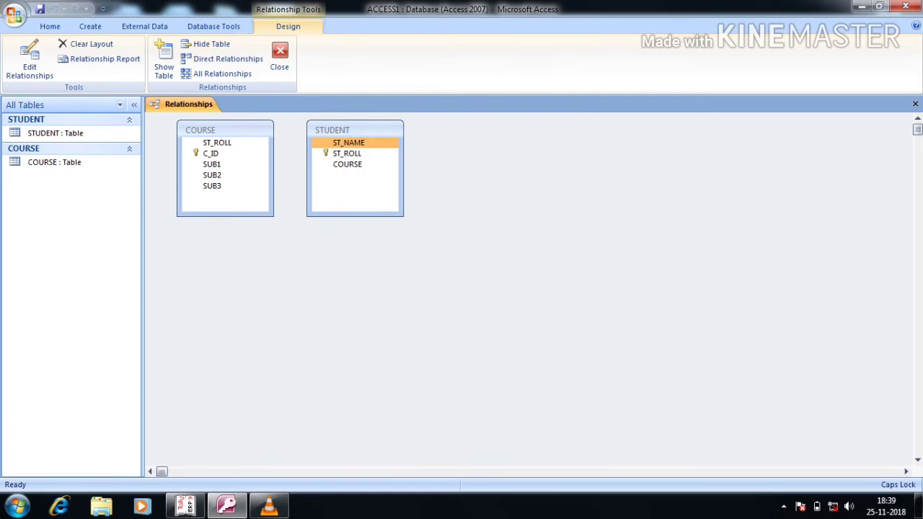
Move the COURSE box away from STUDENT and relate STUDENT's ST_ROLL to COURSE's ST_ROLL with referential integrity, cascade update and cascade delete.
left_click_drag(200, 129, 575, 240)
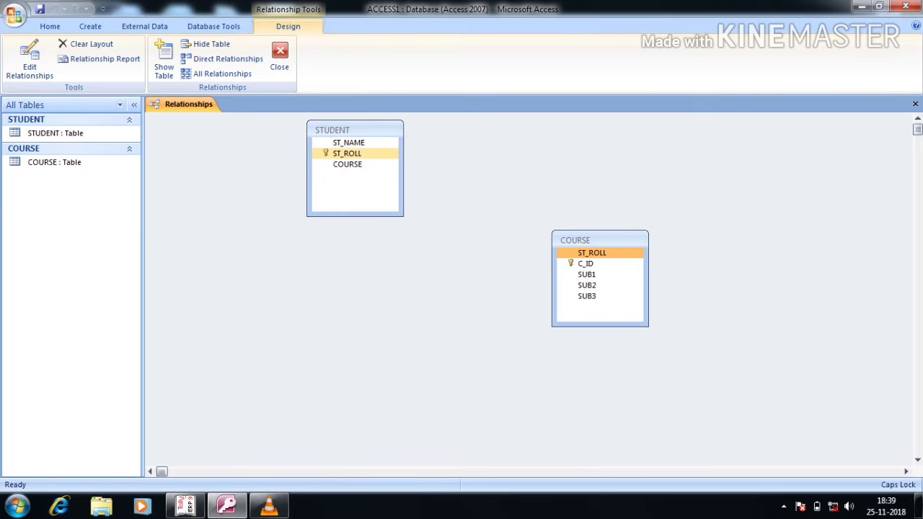
left_click(347, 153)
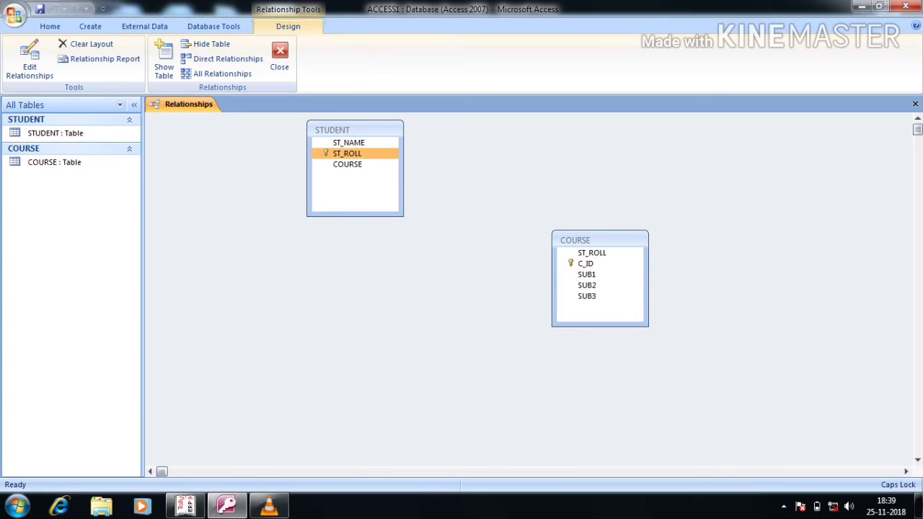
left_click_drag(346, 153, 591, 252)
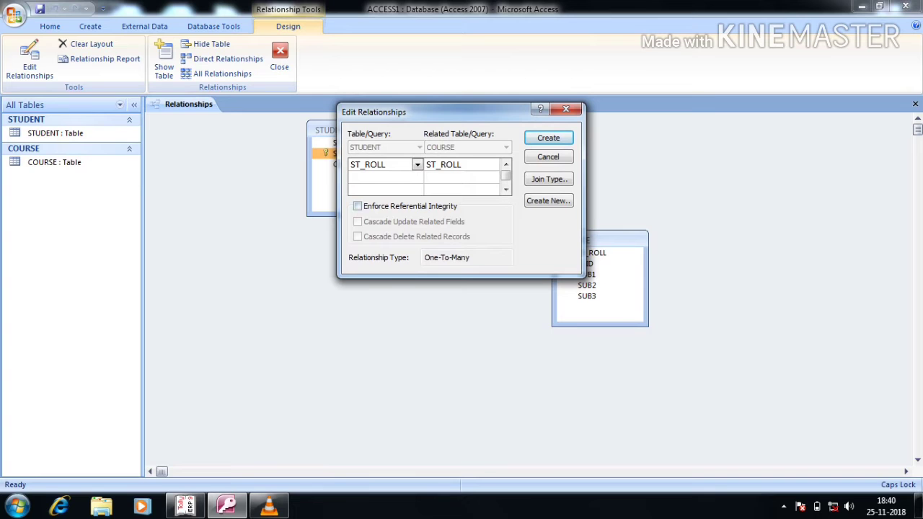
left_click(357, 206)
left_click(357, 222)
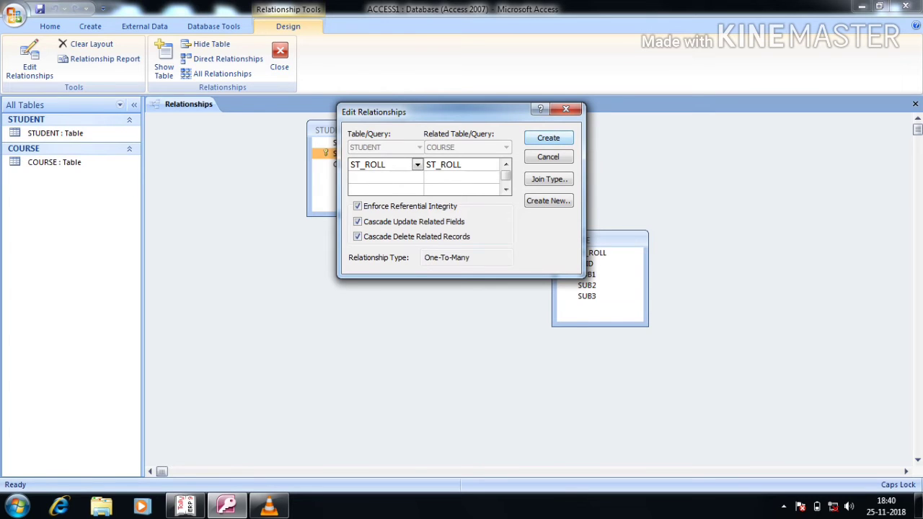
key("Return")
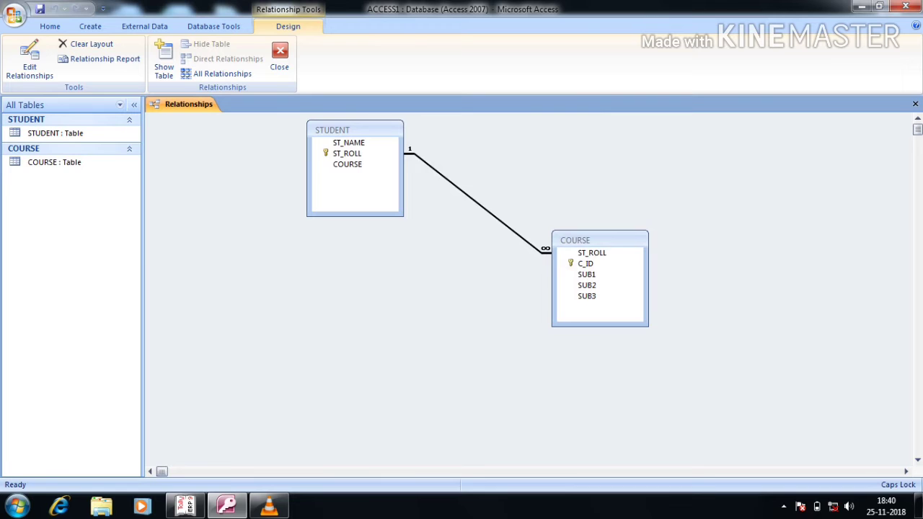
Spread the related COURSE and STUDENT boxes farther apart and close the relationships layout.
left_click_drag(598, 240, 627, 244)
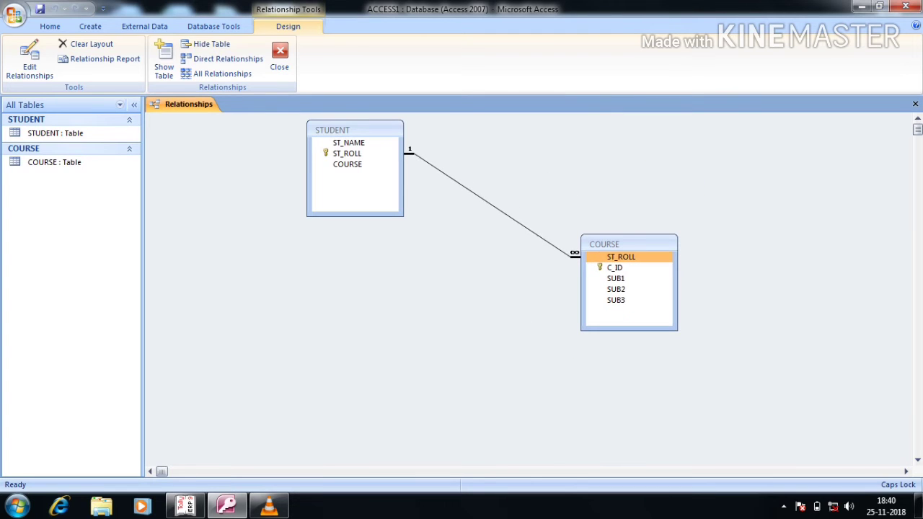
left_click_drag(331, 130, 300, 187)
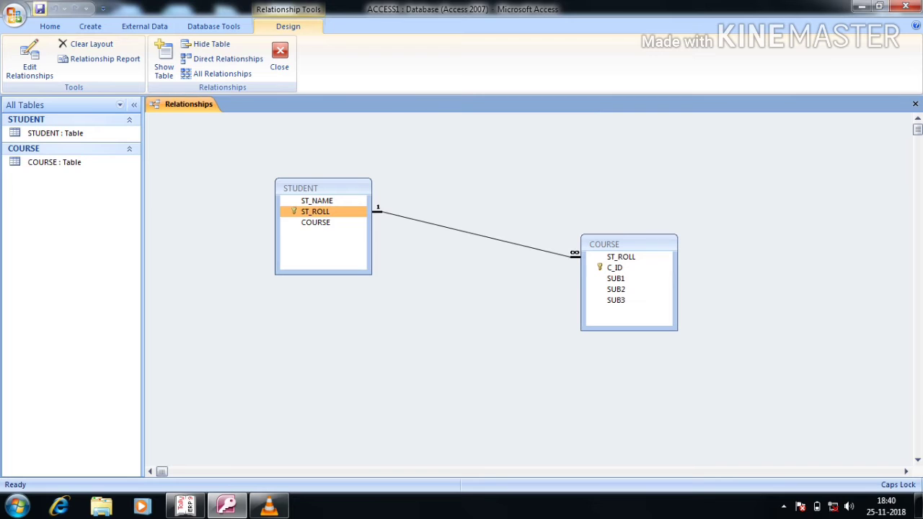
left_click(279, 58)
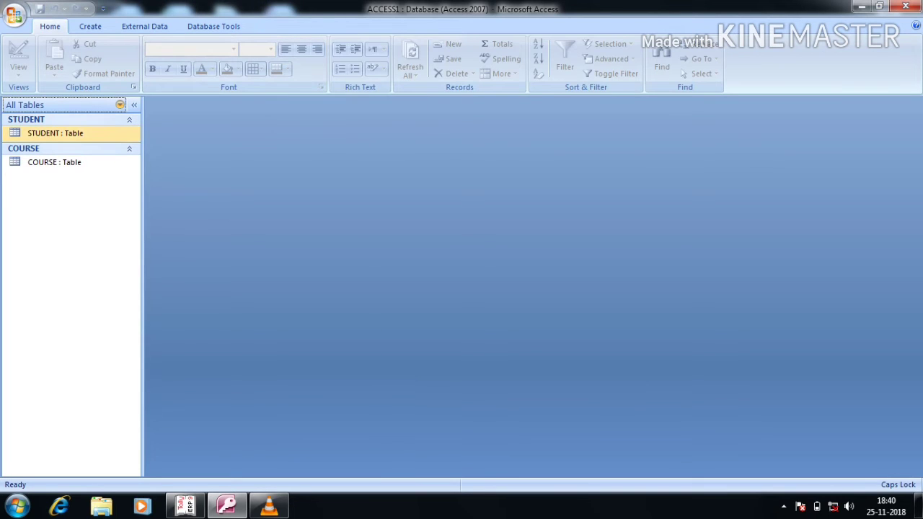
Open the STUDENT table and enter its first record with ST_NAME A, ST_ROLL A123 and COURSE BBA.
double_click(72, 133)
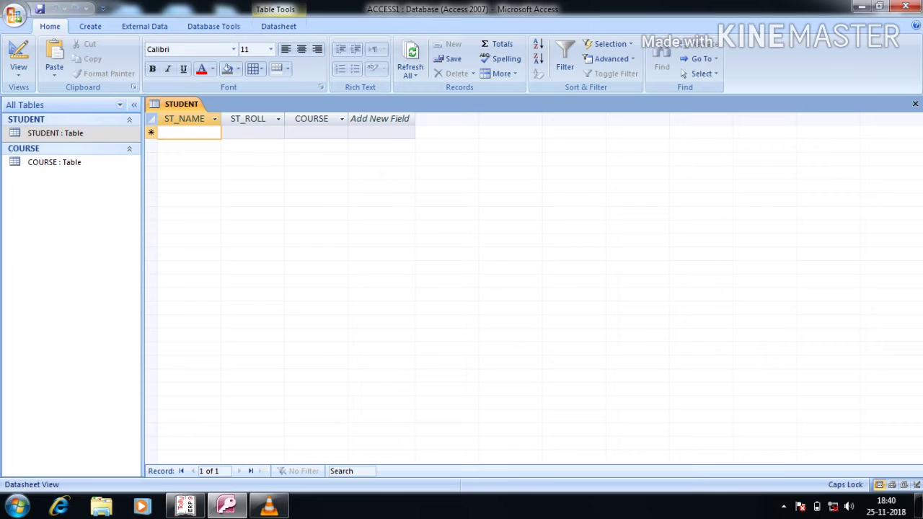
type("A")
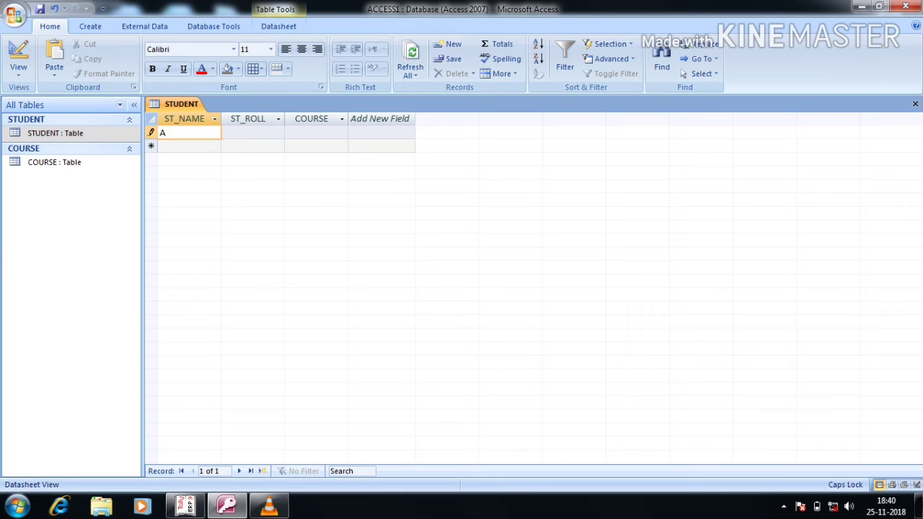
left_click(252, 133)
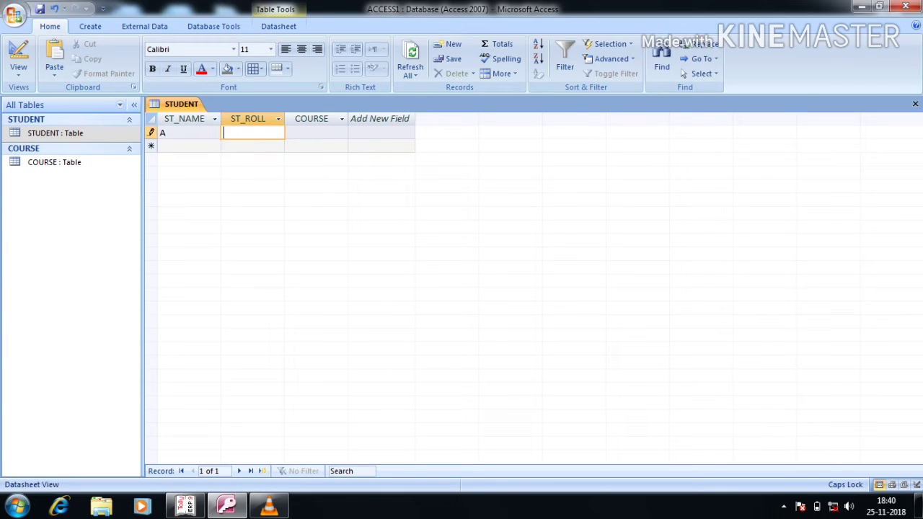
type("A123")
left_click(316, 133)
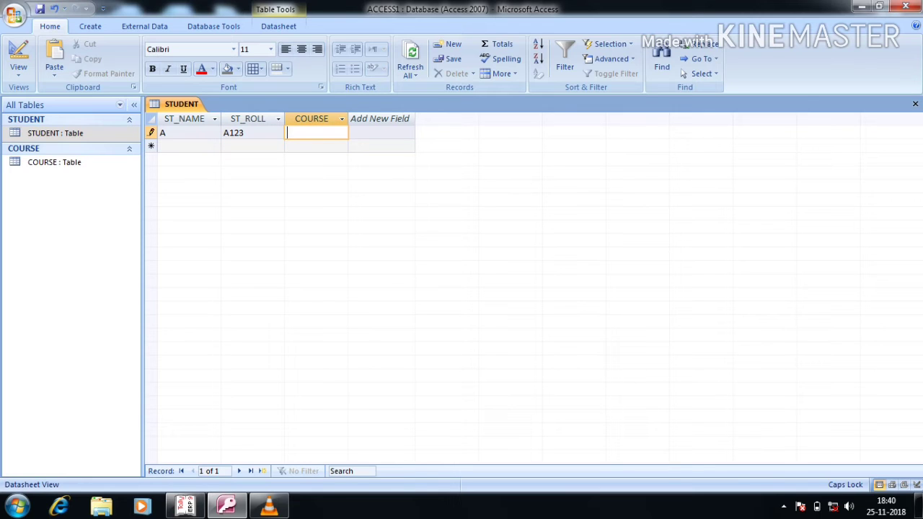
type("BBA")
key("Tab")
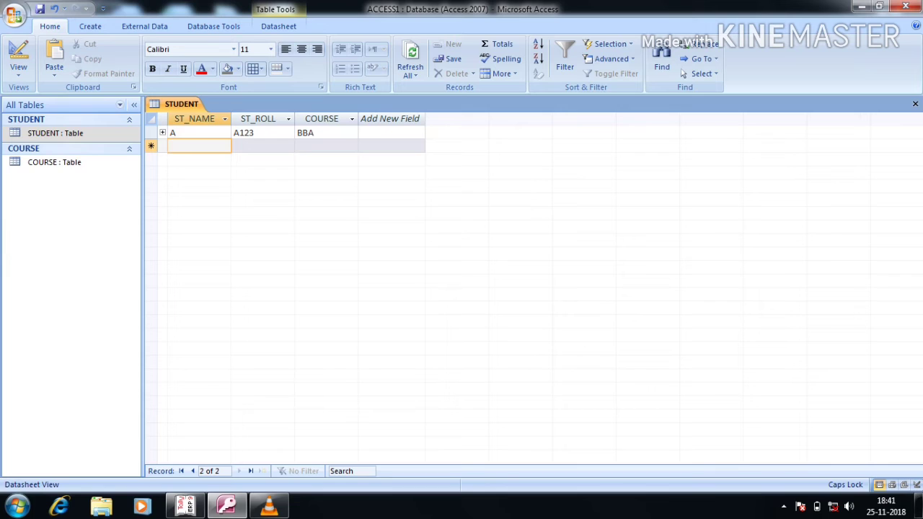
Enter the second student record with ST_NAME B, ST_ROLL B0123 and COURSE B.COM.
type("B")
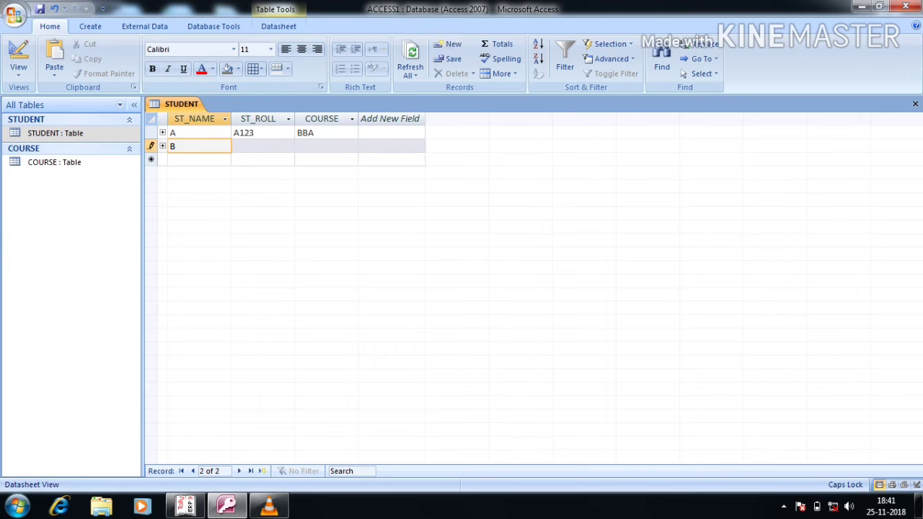
key("Tab")
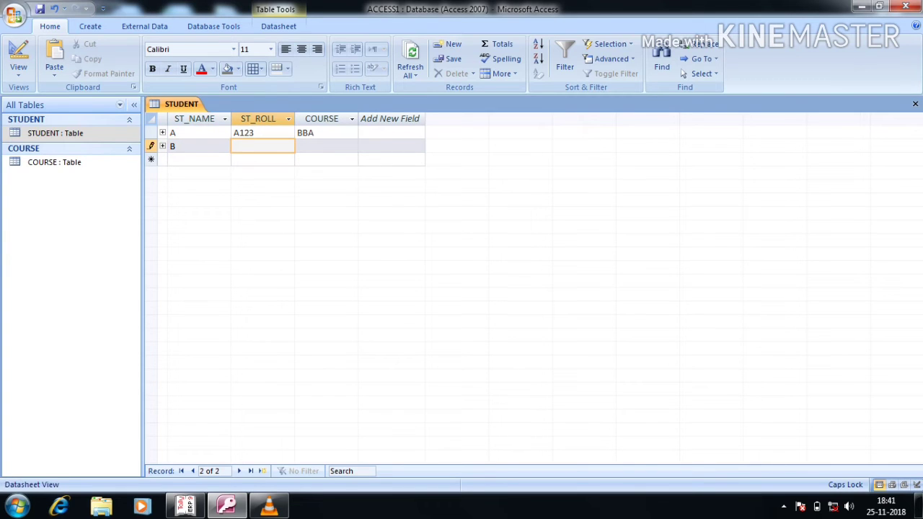
type("B0123")
left_click(326, 147)
type("B")
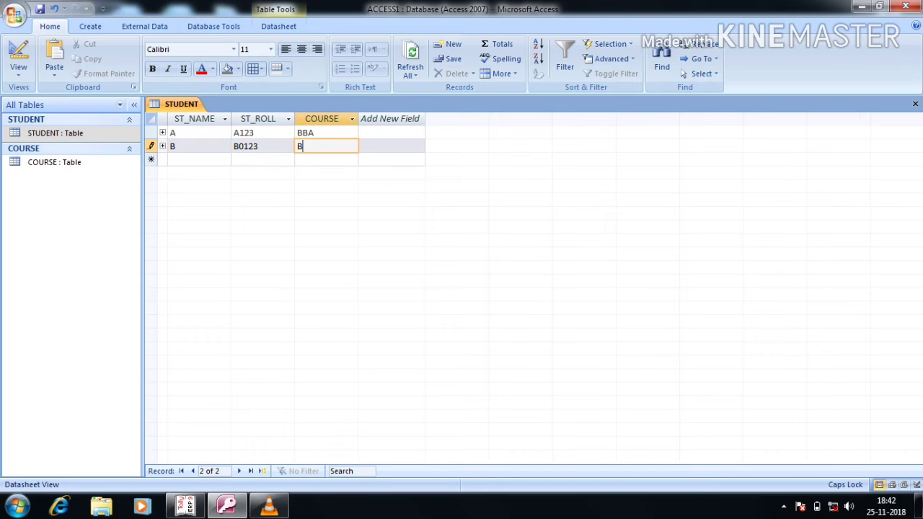
type(".COM")
left_click(199, 159)
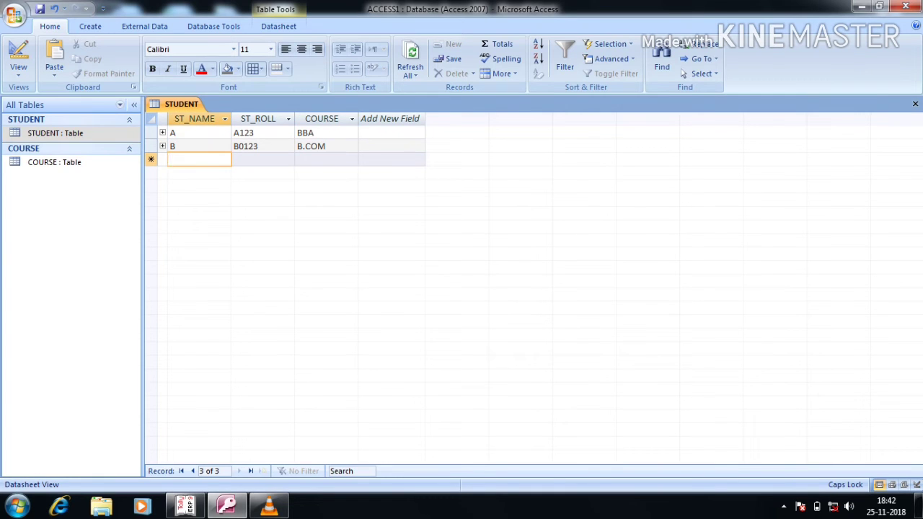
Enter the third student record with ST_NAME C, ST_ROLL MCA1 and COURSE MCA.
type("C")
key("Tab")
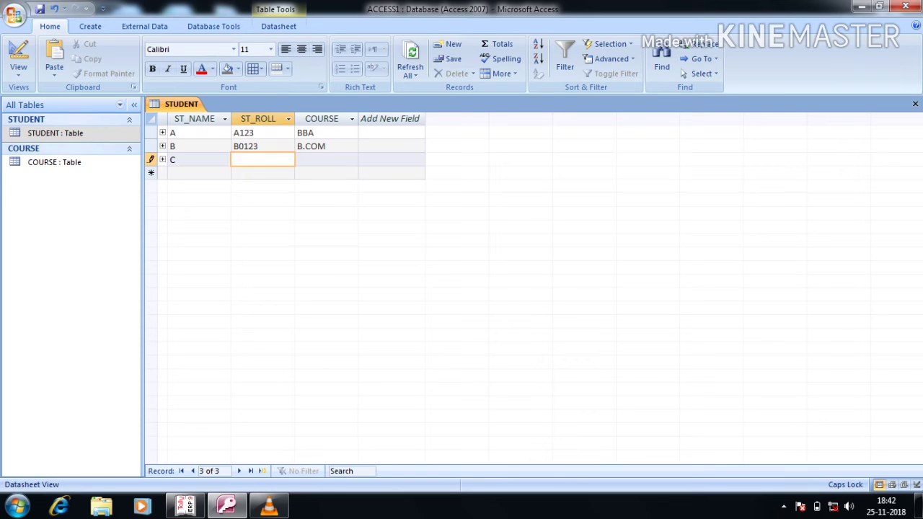
type("MCA1")
left_click(326, 159)
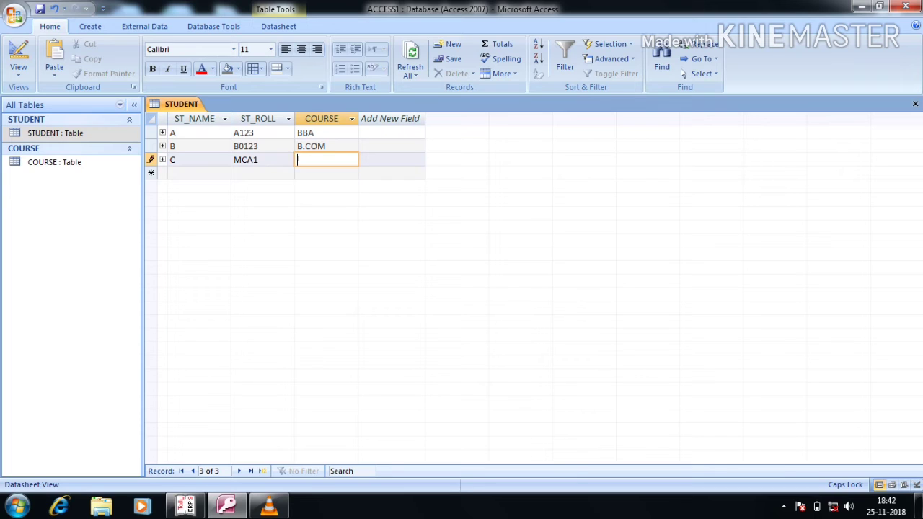
type("MCA")
Expand the related course subdatasheets of students A, B and C.
left_click(163, 132)
left_click(162, 175)
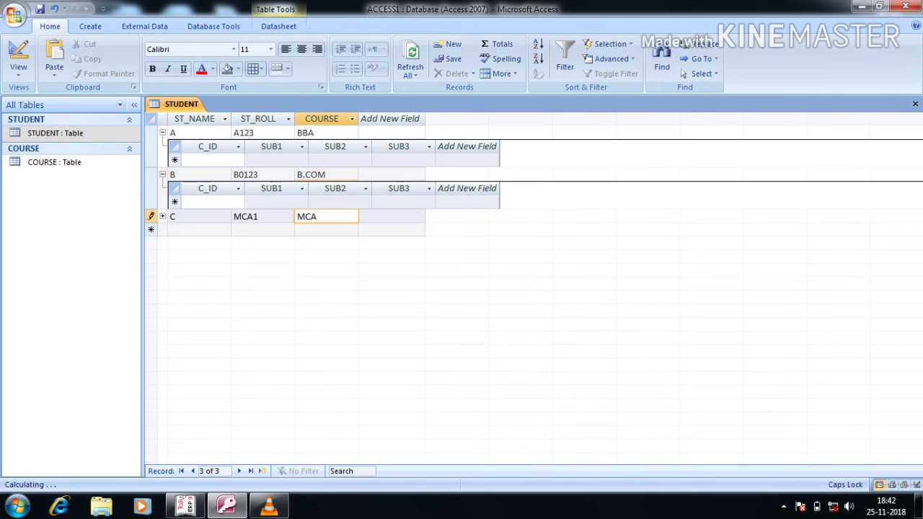
left_click(162, 216)
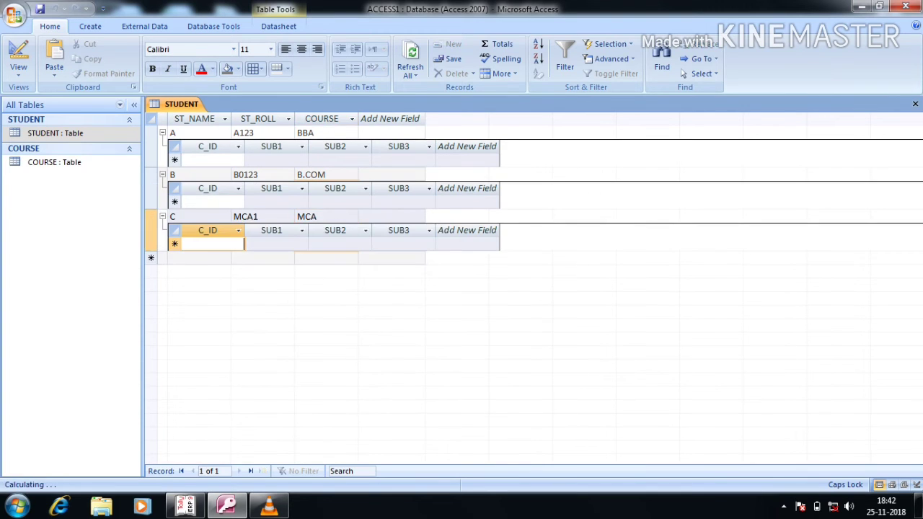
Try to enter BBA1 as the C_ID in student A's first course record.
left_click(208, 160)
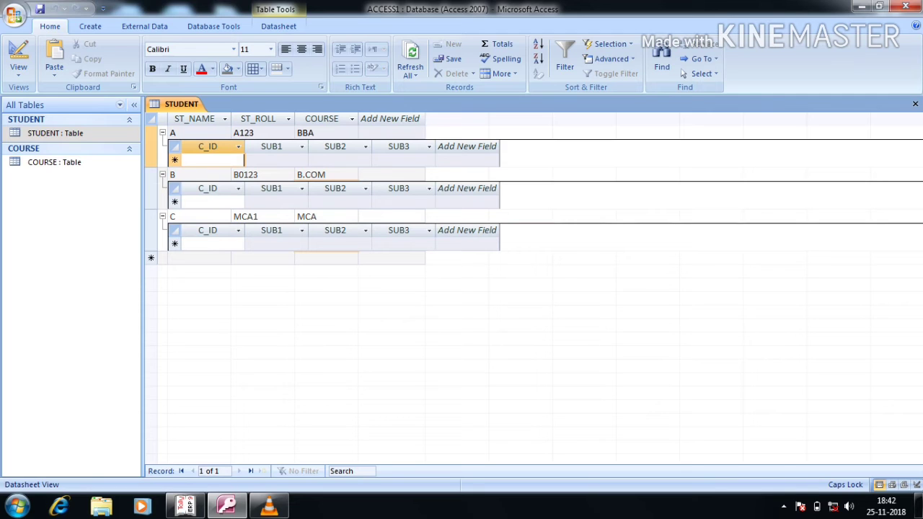
type("BB")
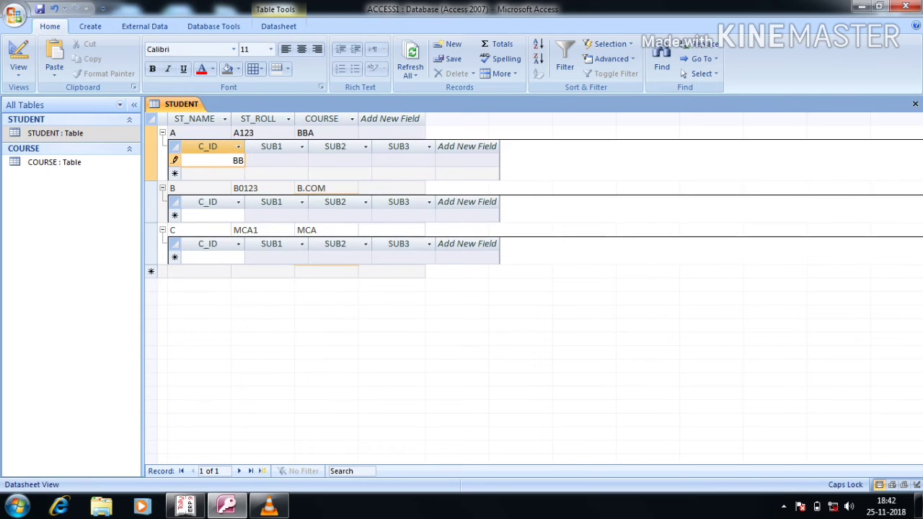
type("A1")
key("Return")
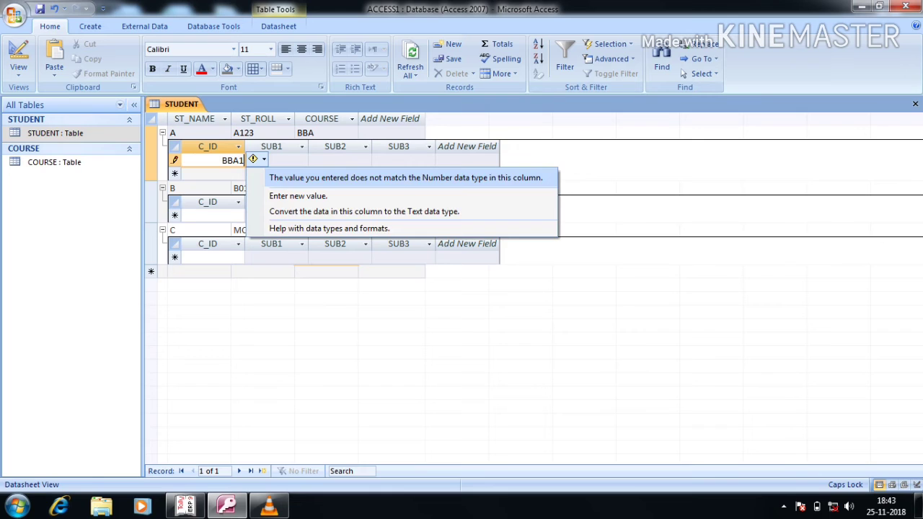
left_click(253, 159)
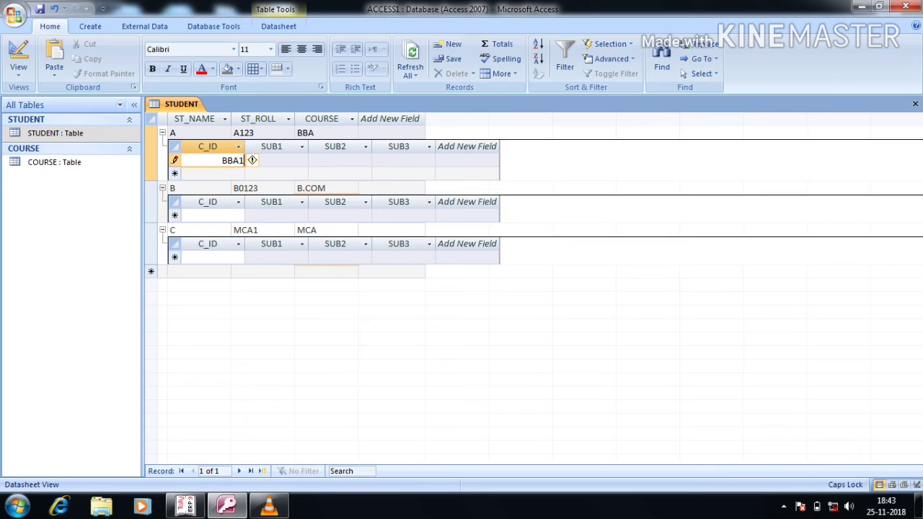
type("100")
key("BackSpace")
key("BackSpace")
key("BackSpace")
Choose to enter a new value for the rejected C_ID under student A and set it to 123.
left_click(253, 159)
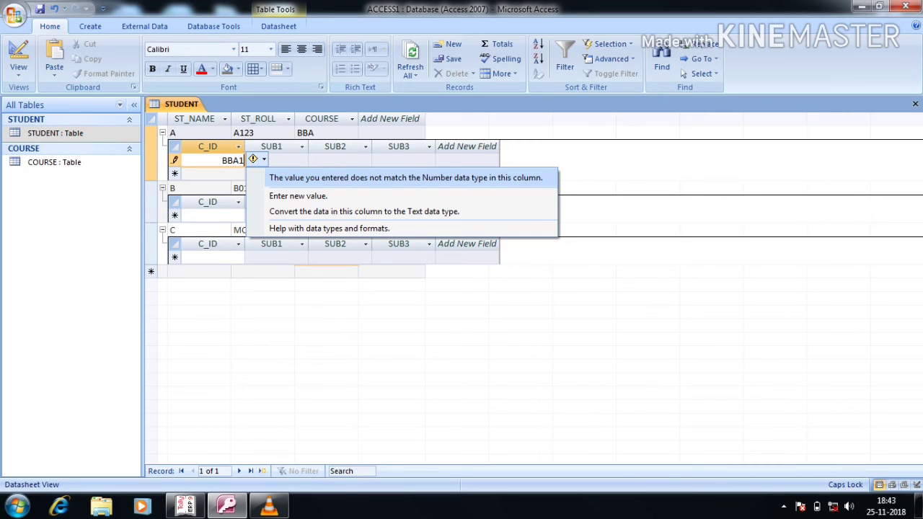
key("Down")
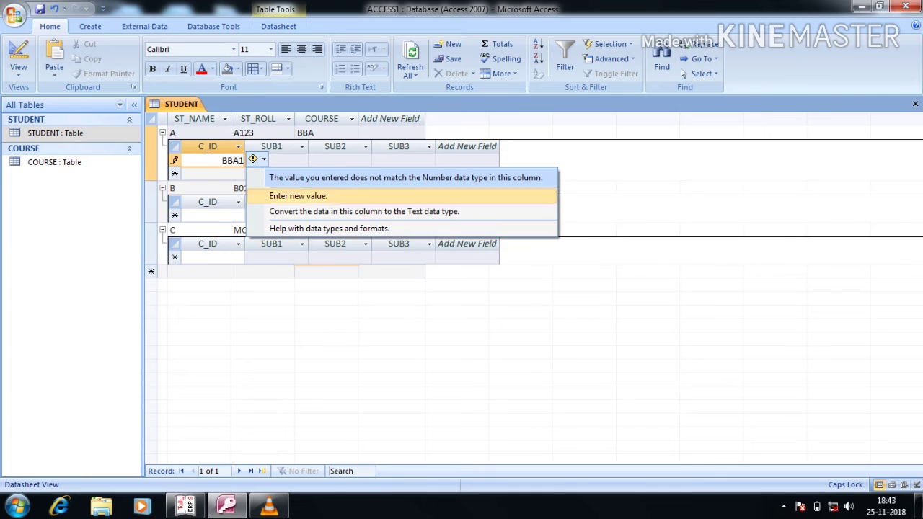
key("Up")
key("Down")
key("Return")
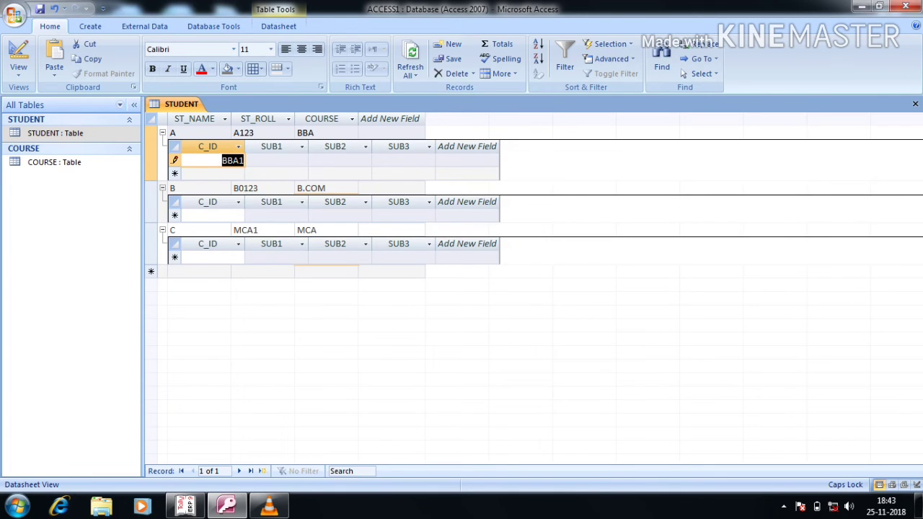
key("BackSpace")
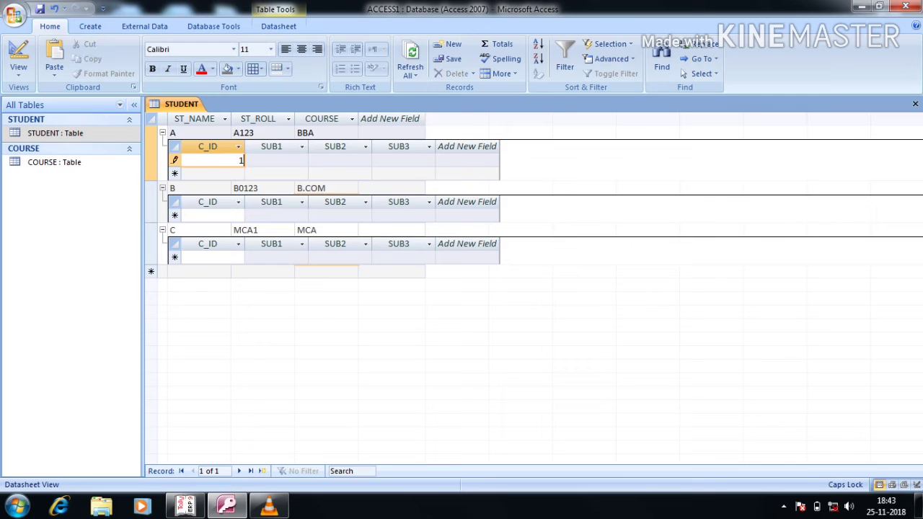
type("123")
left_click(276, 160)
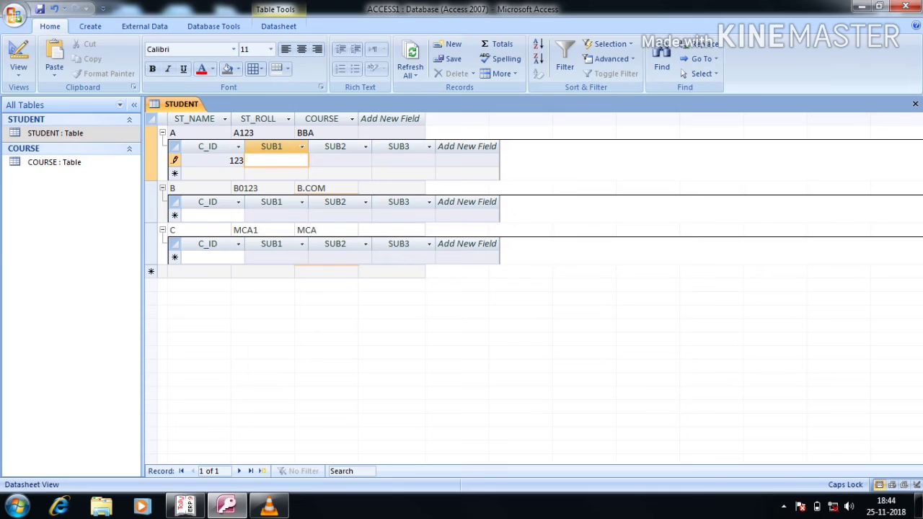
Complete student A's first course record with SUB1 100, SUB2 99 and SUB3 89.
type("100")
left_click(339, 160)
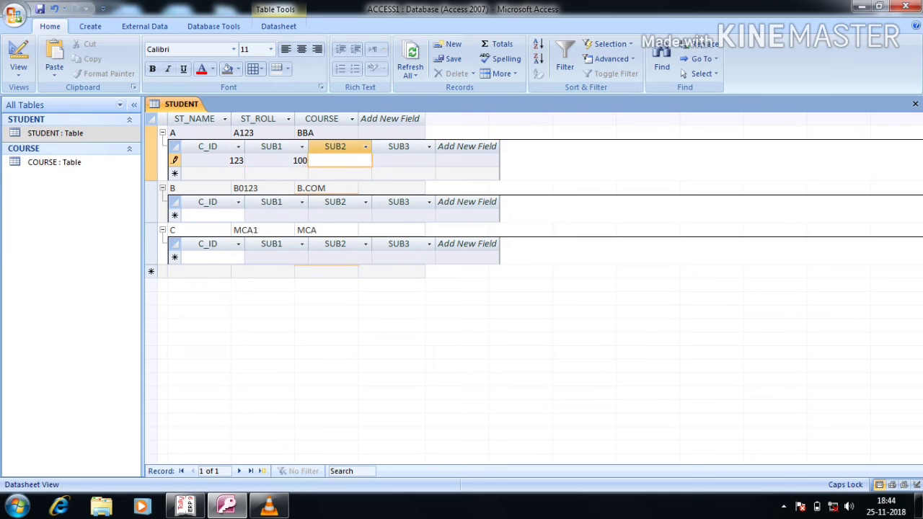
type("99")
key("Tab")
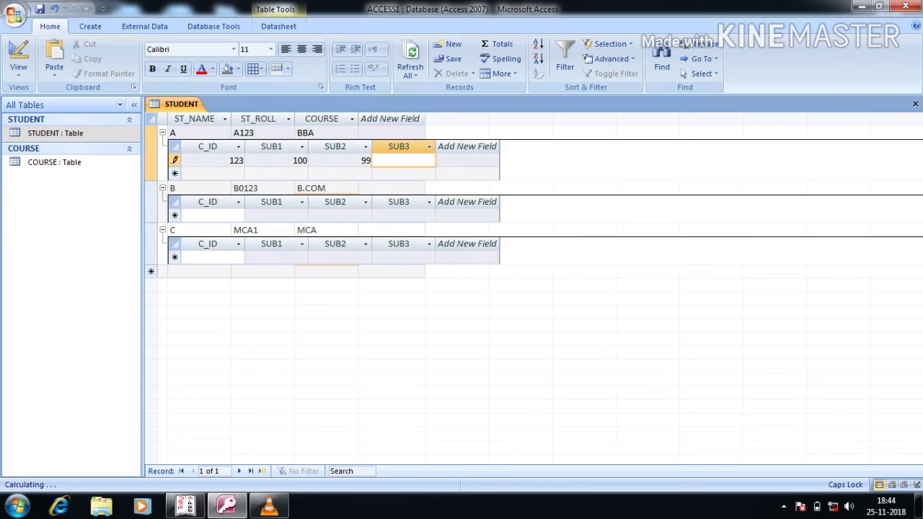
type("89")
key("Tab")
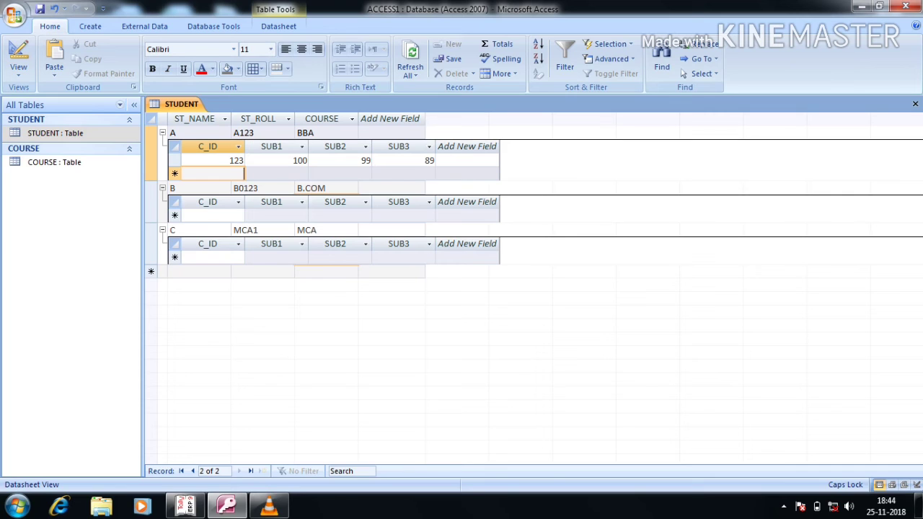
Add a second course record for student A with C_ID 124, SUB1 88, SUB2 94 and SUB3 93.
type("1")
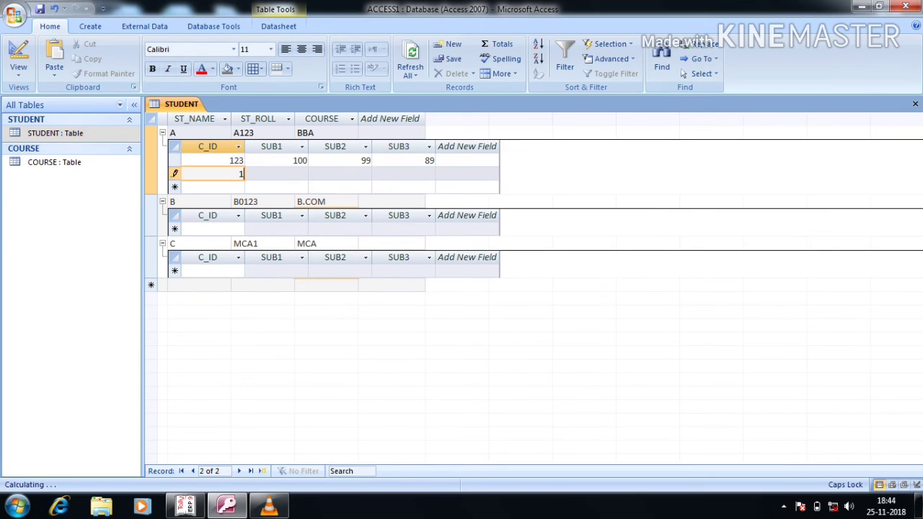
type("24")
key("Tab")
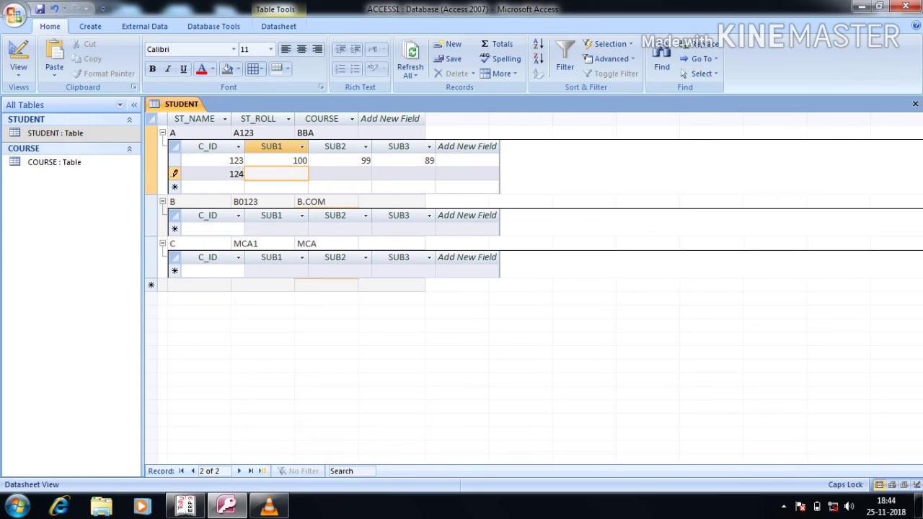
type("88")
key("Tab")
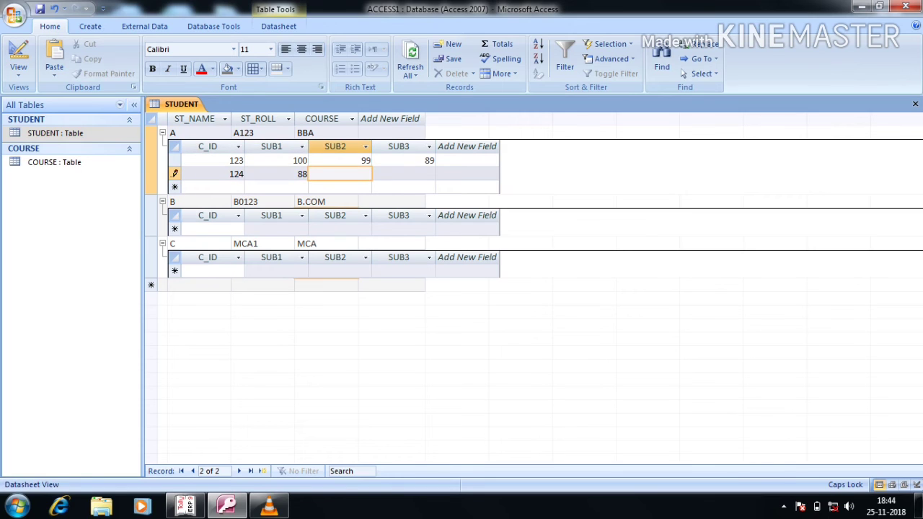
type("94")
key("Tab")
type("0")
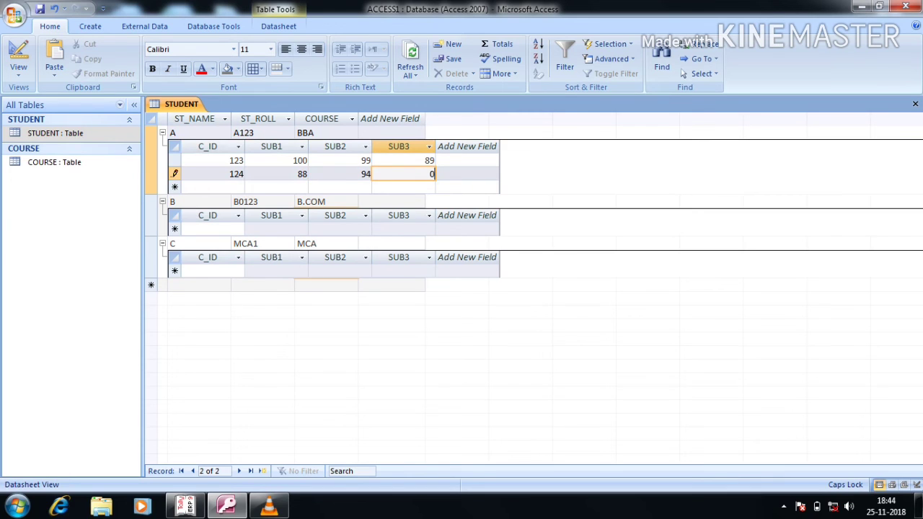
type("3")
key("BackSpace")
key("BackSpace")
type("93")
Enter student B's first course record with C_ID 223, SUB1 78, SUB2 88 and SUB3 79.
left_click(213, 228)
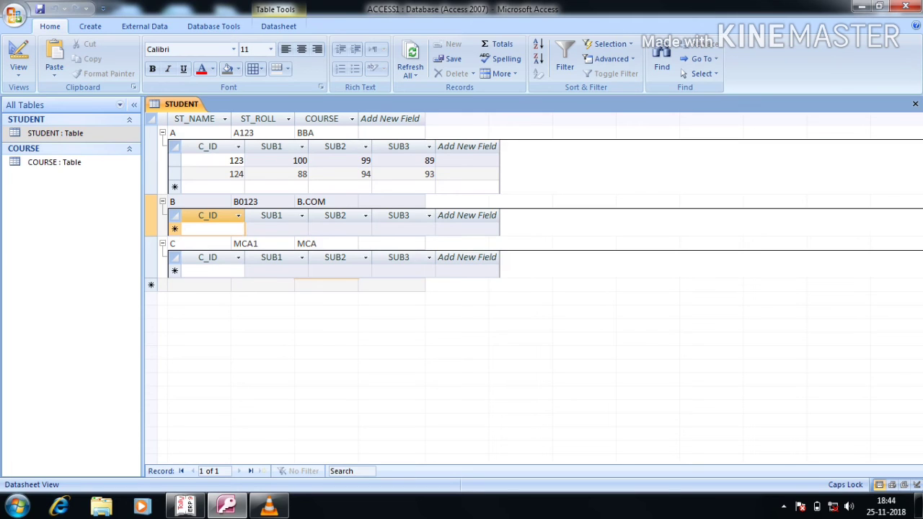
type("223")
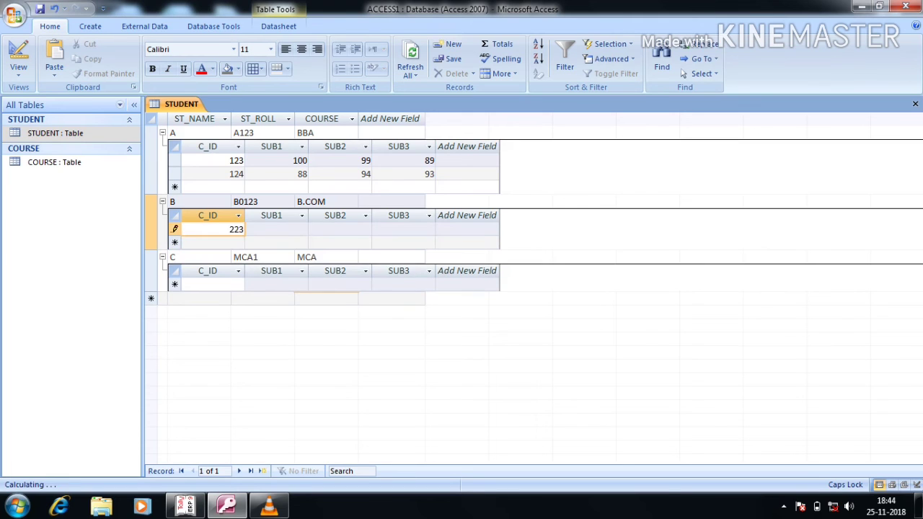
key("Tab")
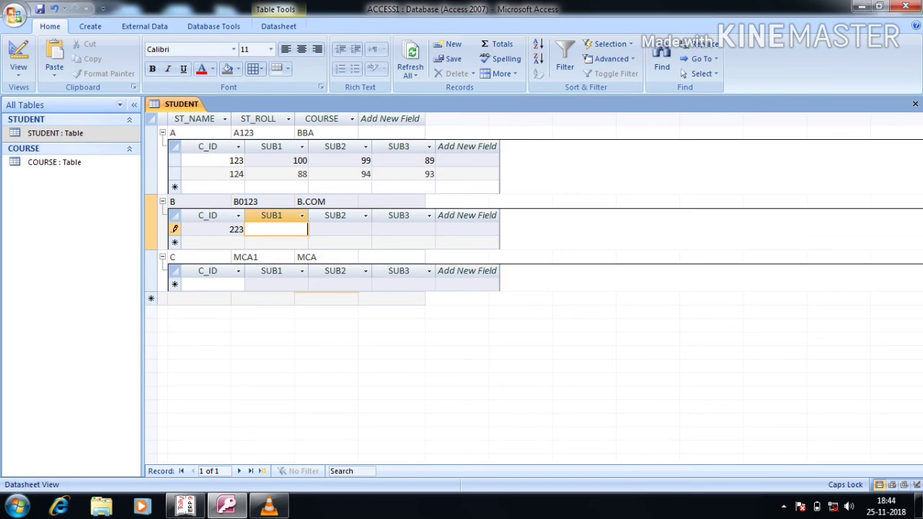
type("78")
key("Tab")
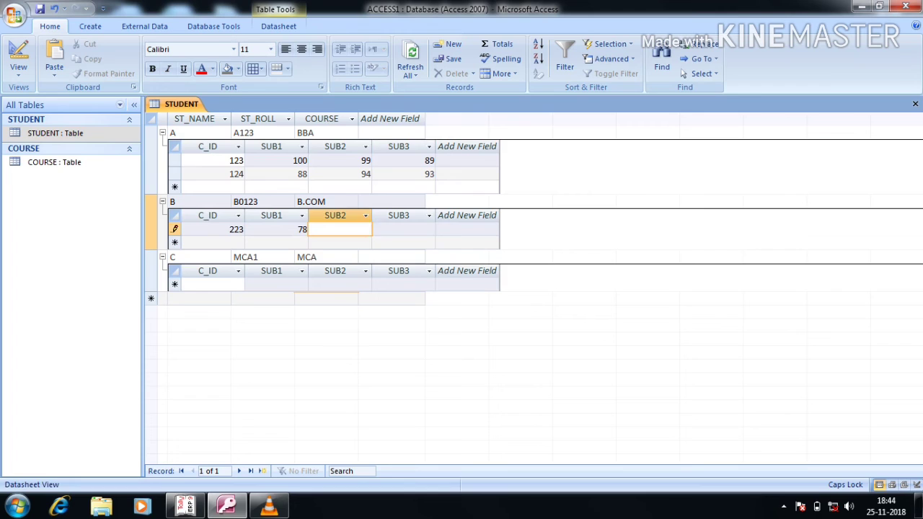
type("88")
key("Tab")
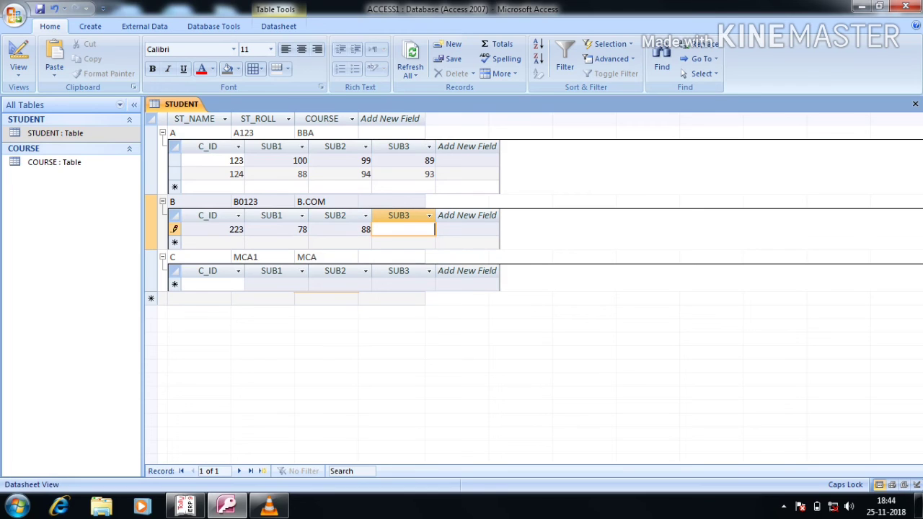
type("79")
key("Tab")
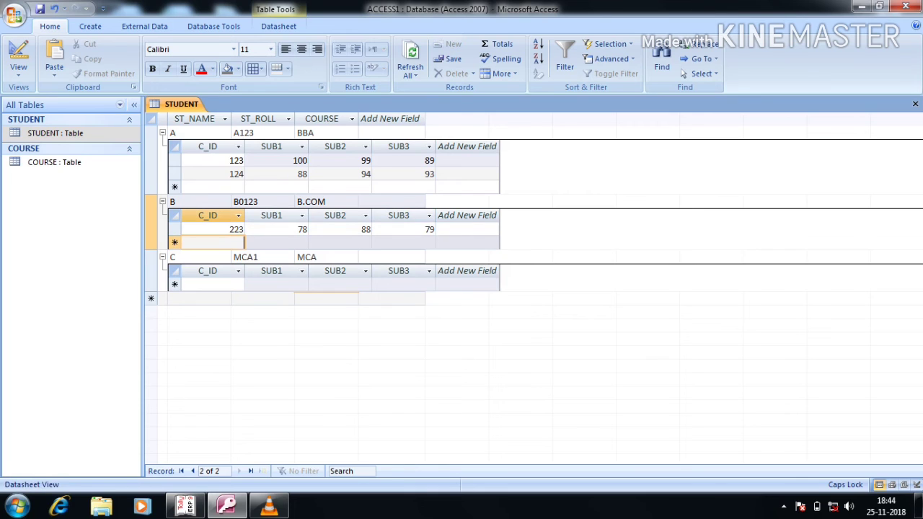
Add a second course record for student B with C_ID 99, SUB1 98, SUB2 94 and SUB3 94.
type("99")
key("Tab")
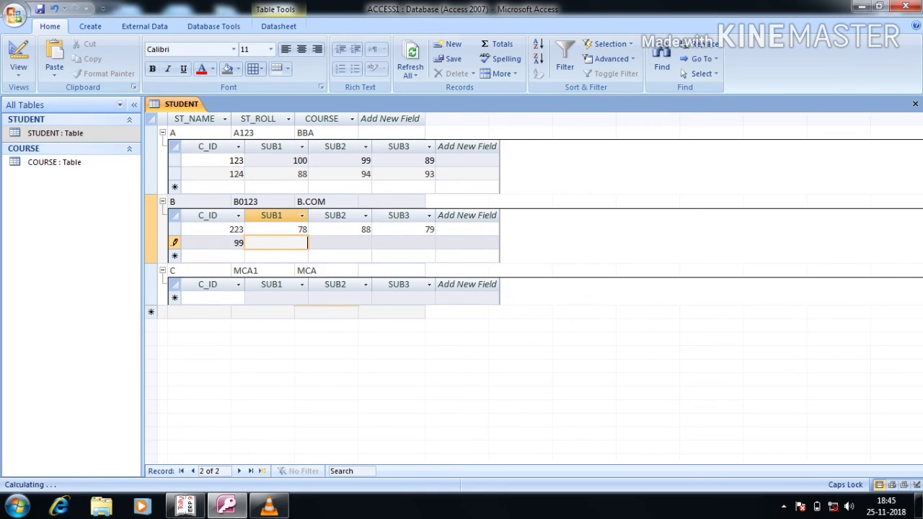
type("98")
key("Tab")
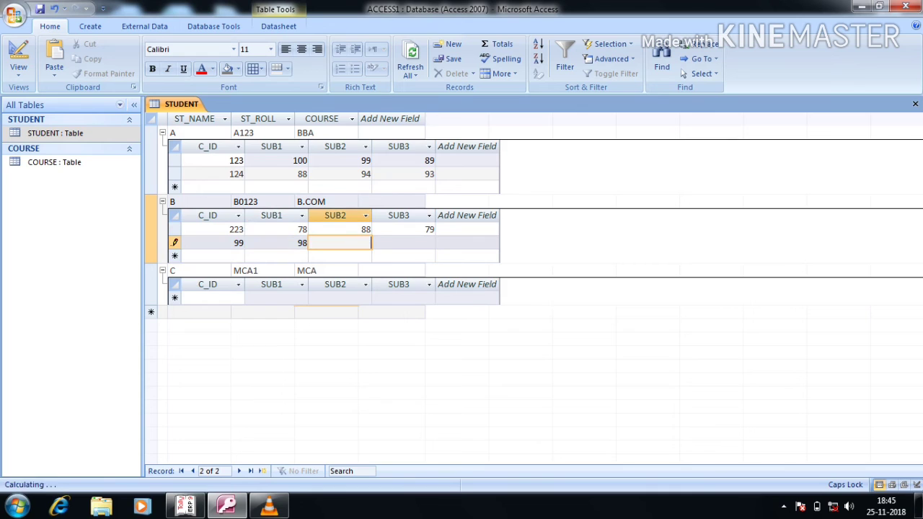
type("94")
key("Tab")
type("94")
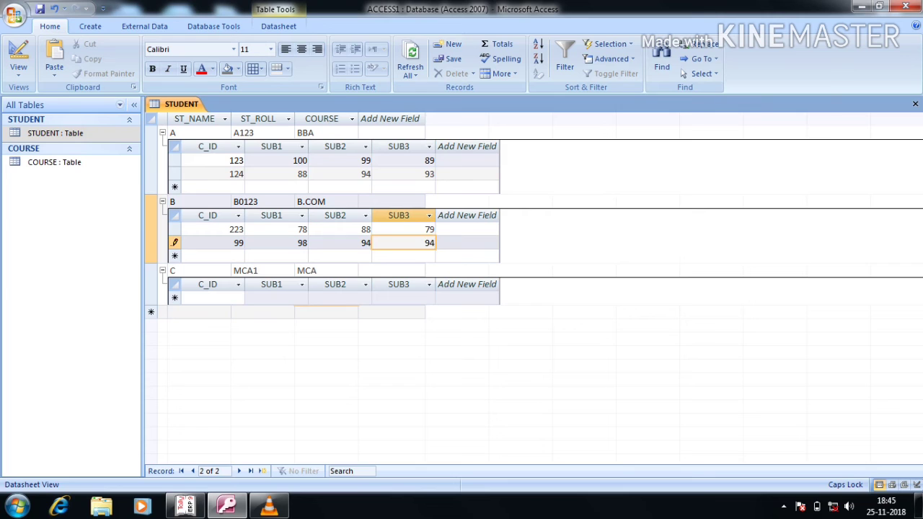
Enter student C's first course record with C_ID 098, SUB1 100, SUB2 99 and SUB3 94.
left_click(212, 298)
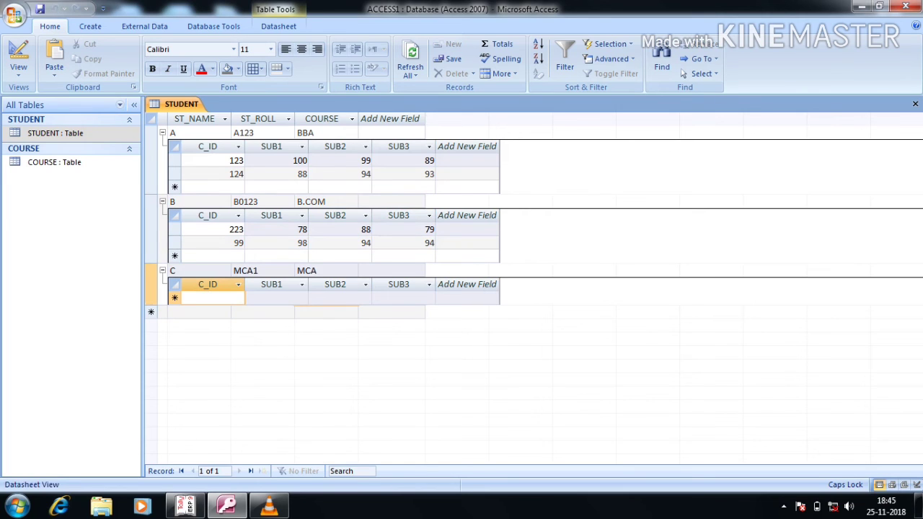
type("098")
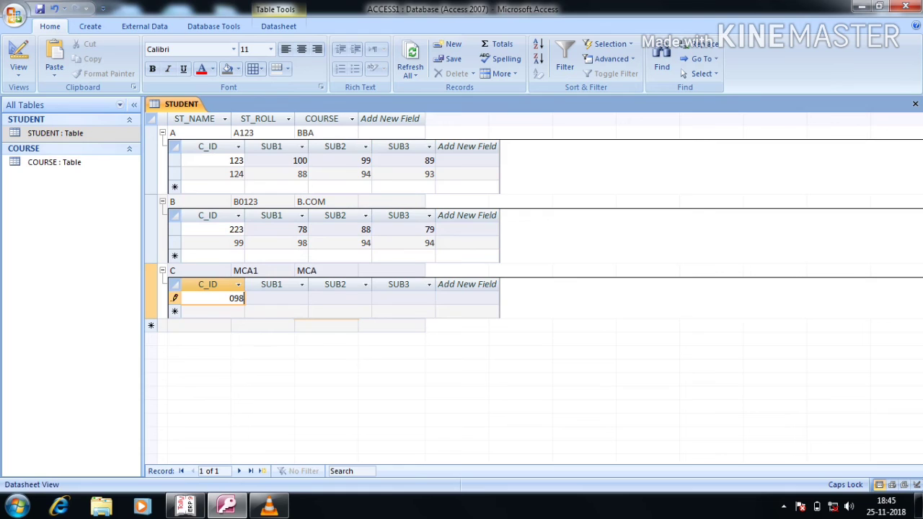
key("Tab")
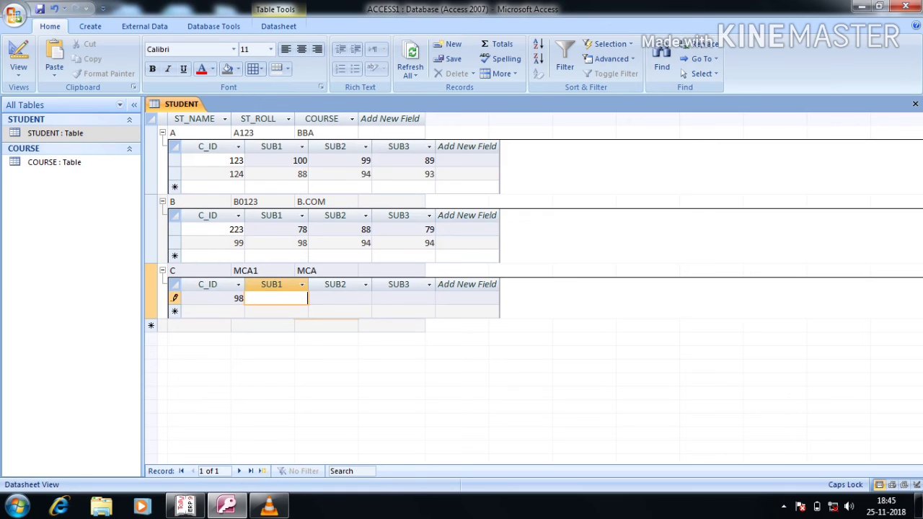
type("100")
key("Tab")
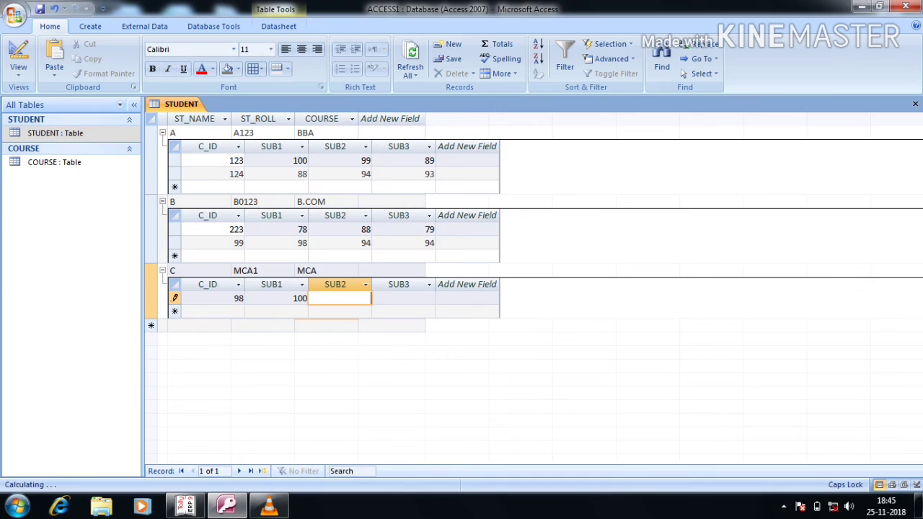
type("1")
key("BackSpace")
type("99")
key("Tab")
type("9")
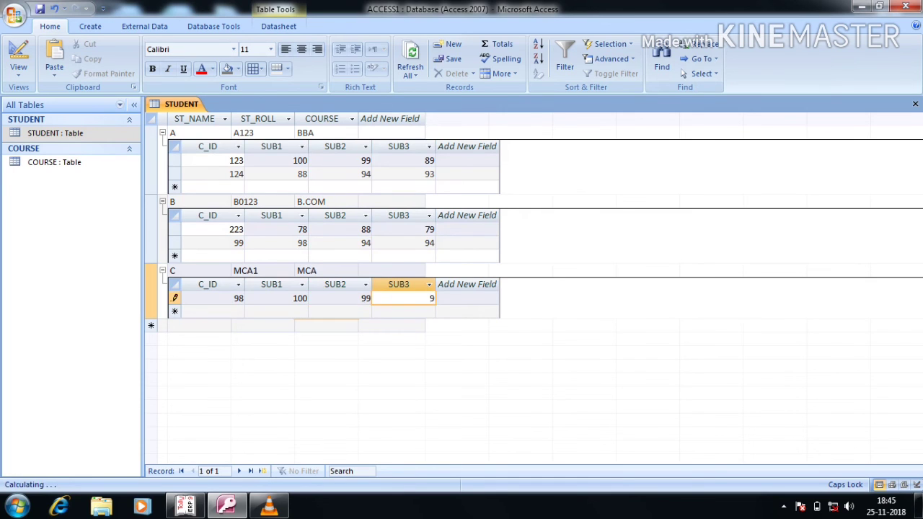
type("4")
key("Tab")
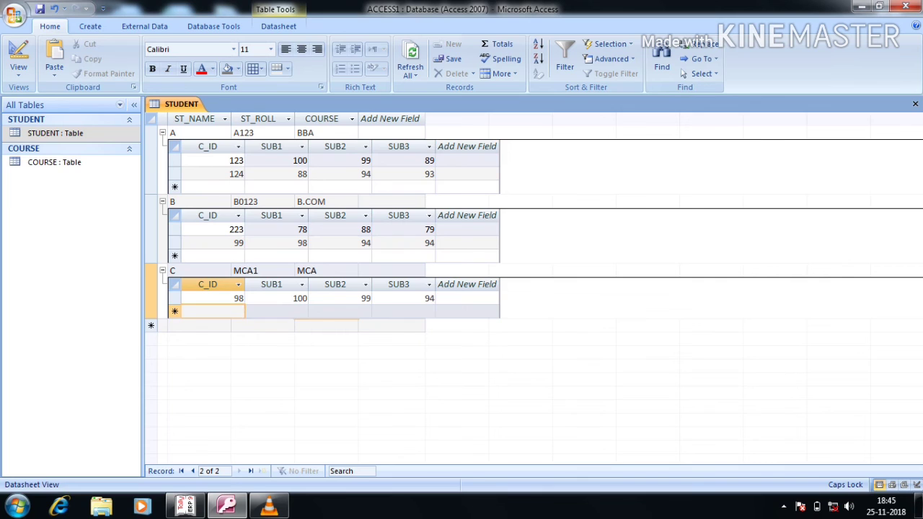
Add a second course record for student C with C_ID 12, SUB1 88, SUB2 99 and SUB3 89, and save it.
type("12")
key("Tab")
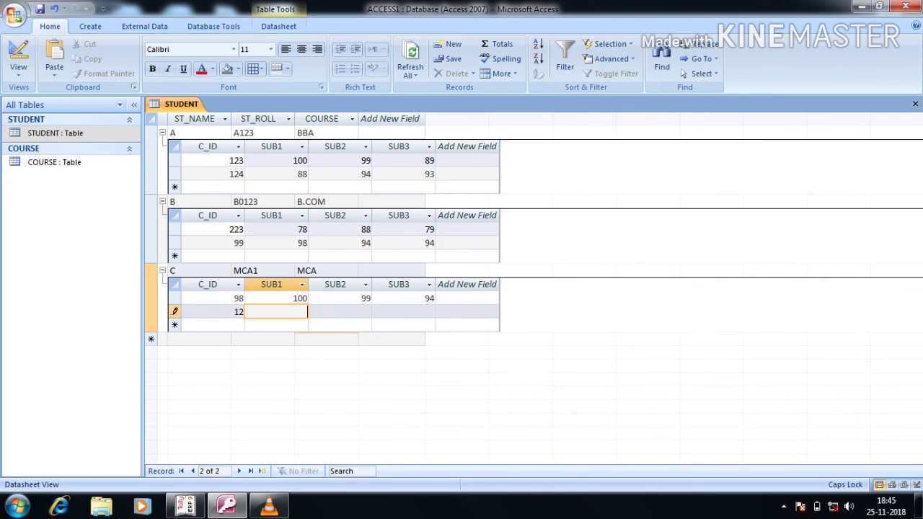
type("88")
key("Tab")
type("99")
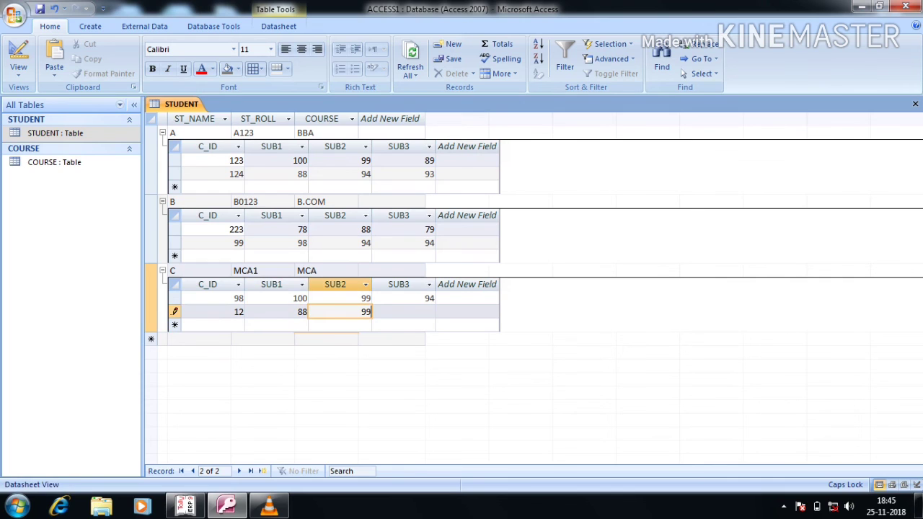
key("Tab")
type("89")
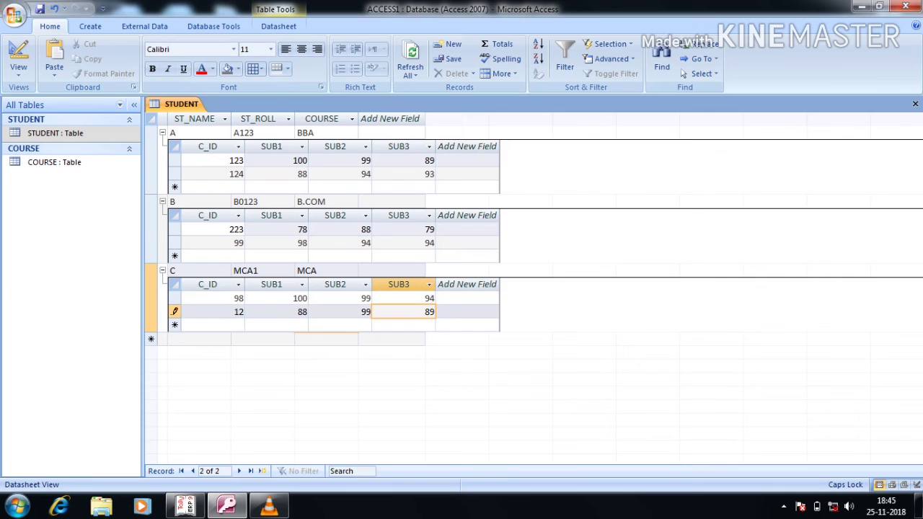
left_click(39, 9)
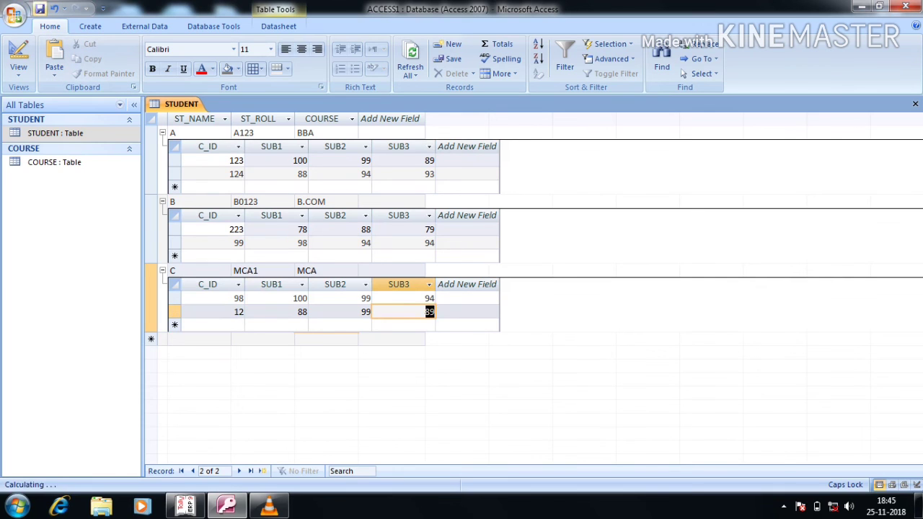
Close and reopen the STUDENT table, open the COURSE table to review its records, and return to STUDENT.
left_click(55, 132)
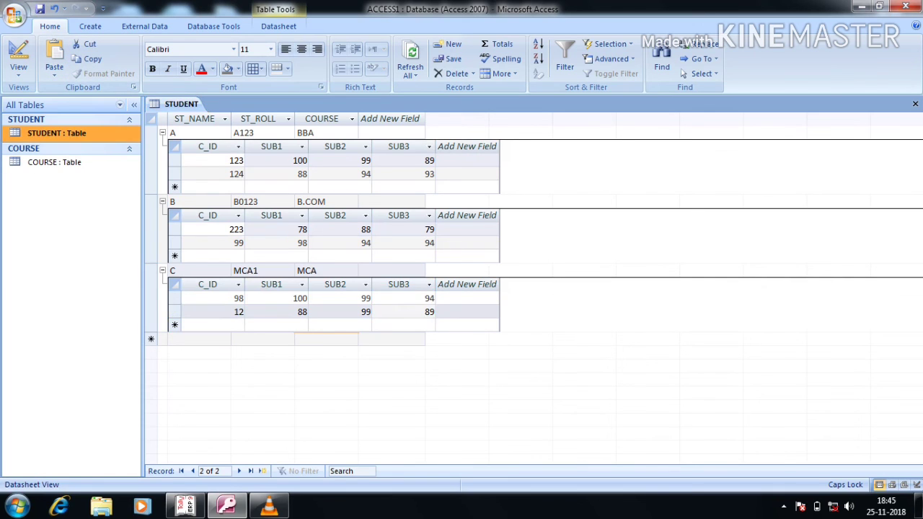
left_click(915, 104)
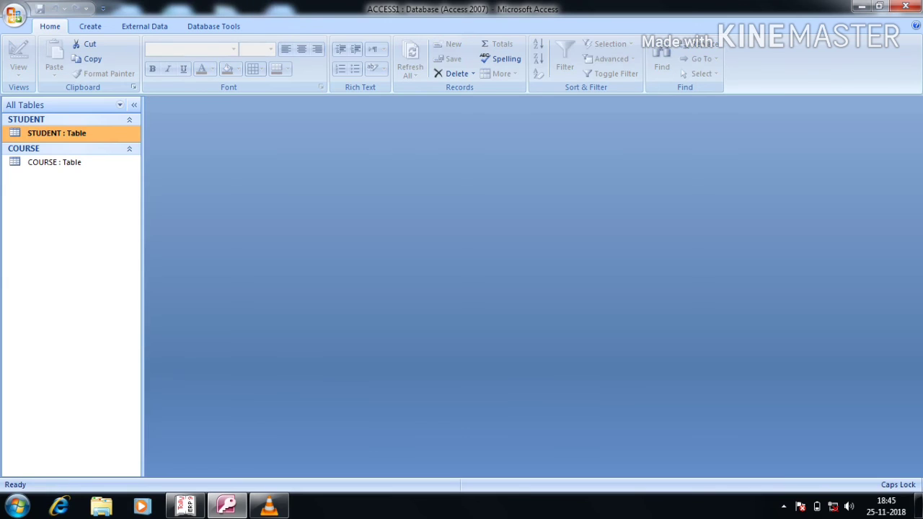
double_click(55, 133)
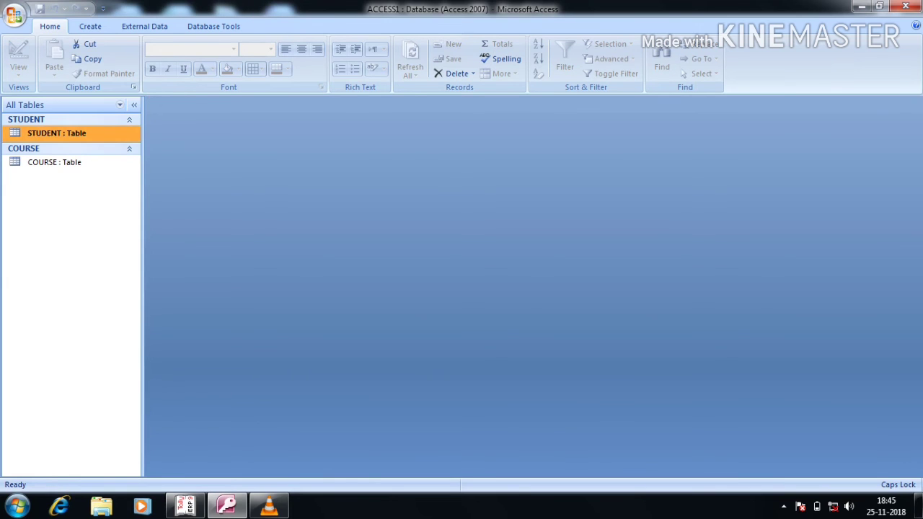
double_click(54, 161)
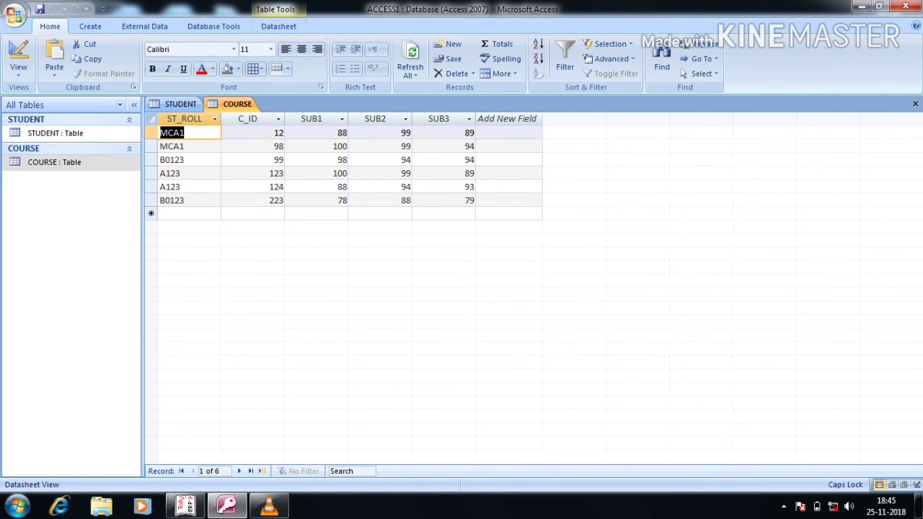
left_click(181, 104)
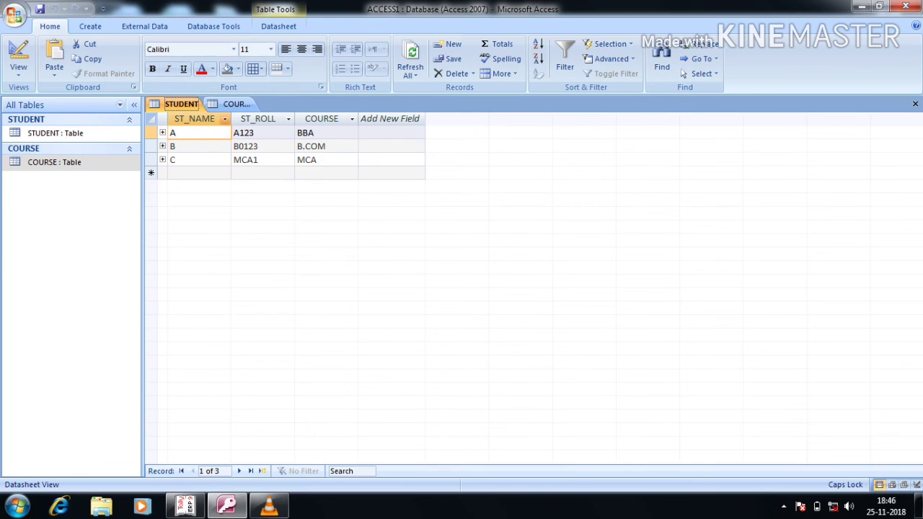
Create a new query in design view and add the COURSE and STUDENT tables to it.
left_click(91, 26)
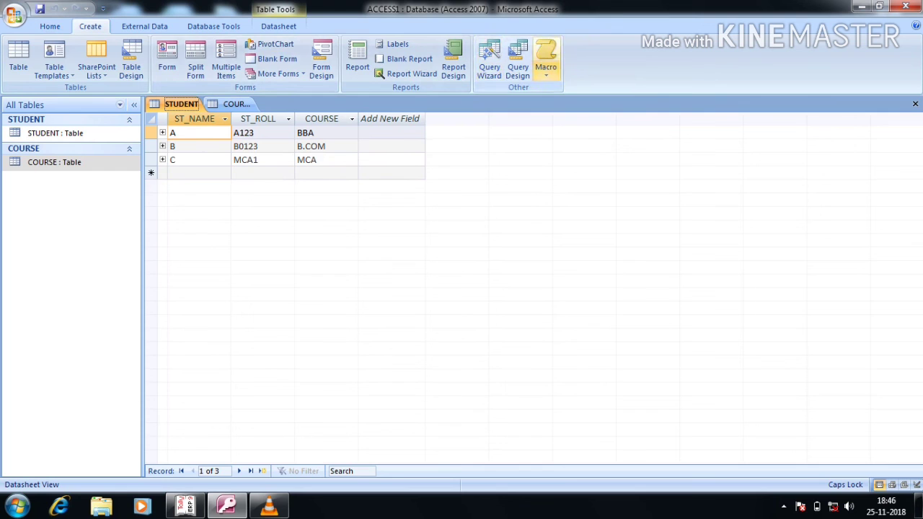
left_click(518, 61)
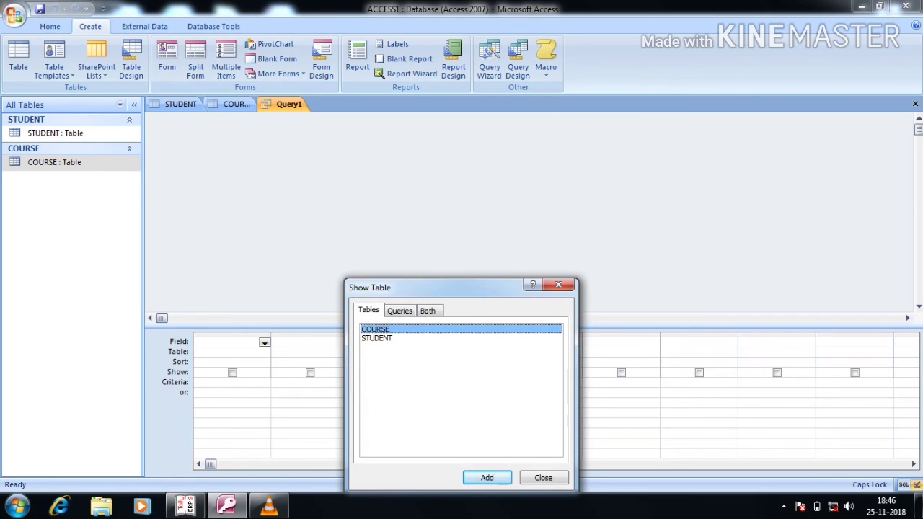
key("shift+Down")
key("Return")
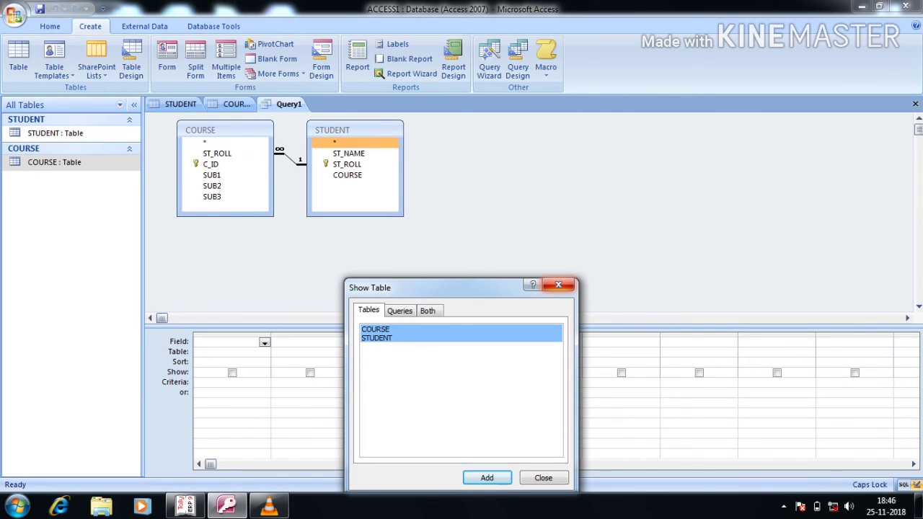
left_click(560, 286)
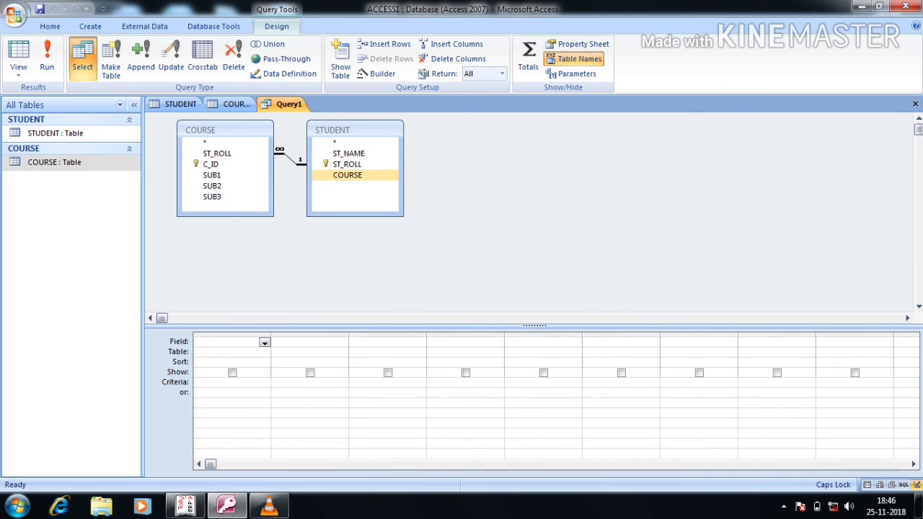
Add STUDENT's ST_NAME and COURSE's SUB1 fields to the query with the criterion =100 on SUB1, and run it.
double_click(348, 153)
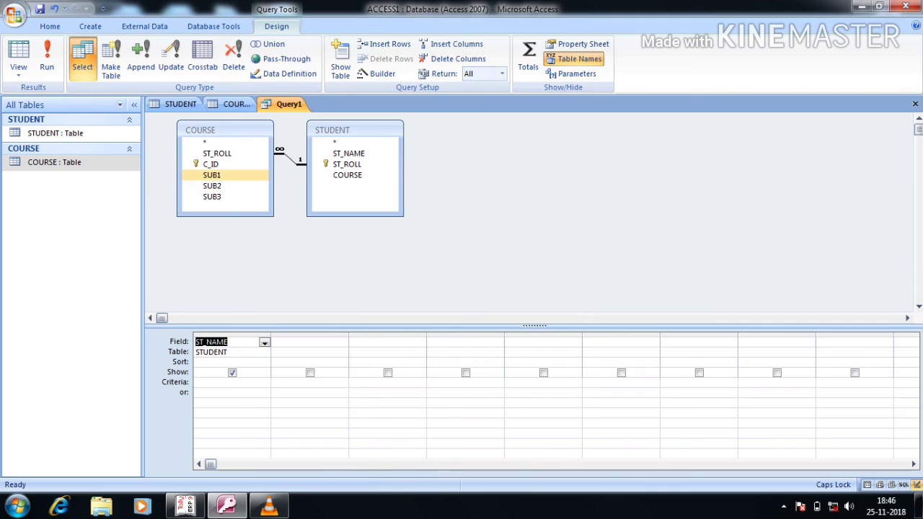
double_click(211, 174)
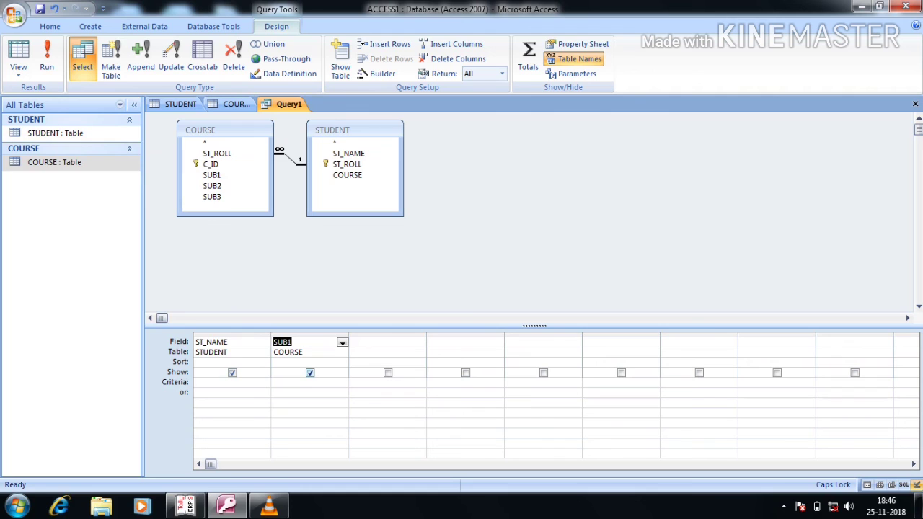
left_click(288, 382)
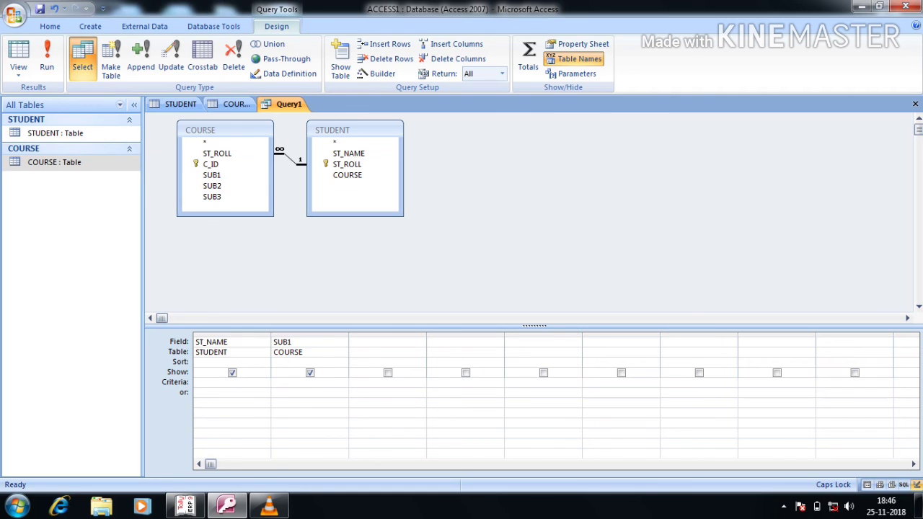
type(">")
key("BackSpace")
type("=100")
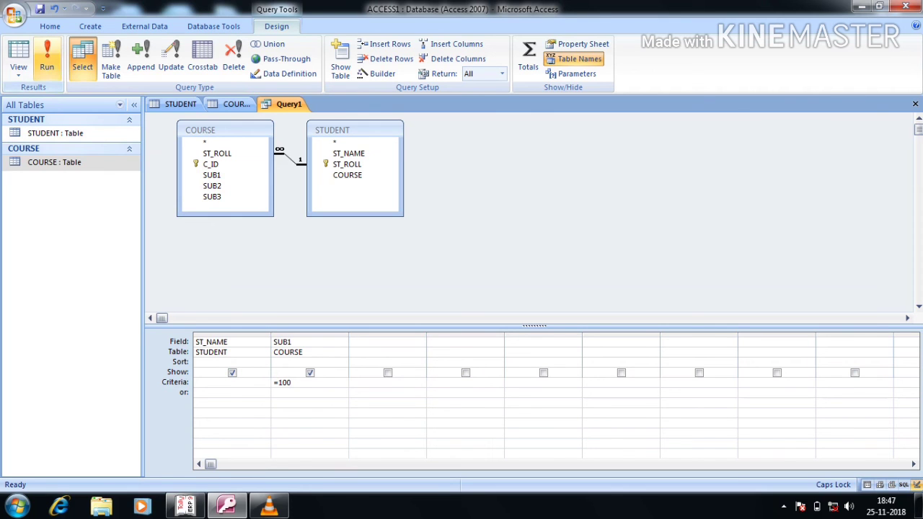
left_click(47, 61)
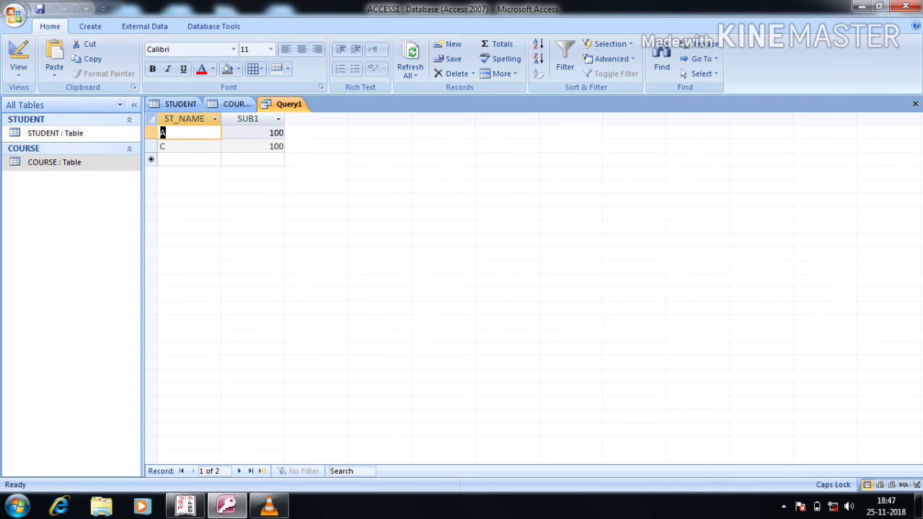
Return the query to design view and save it under the name Query1.
left_click(18, 71)
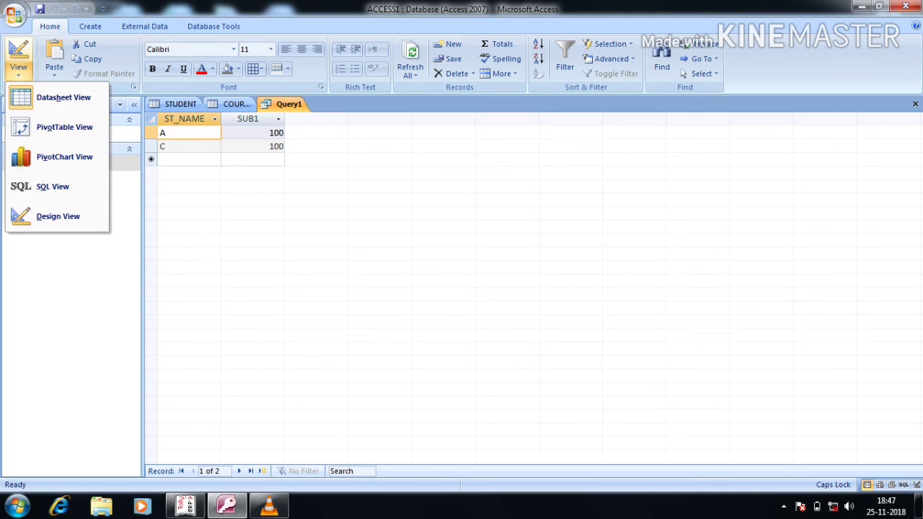
key("Up")
key("Up")
key("Up")
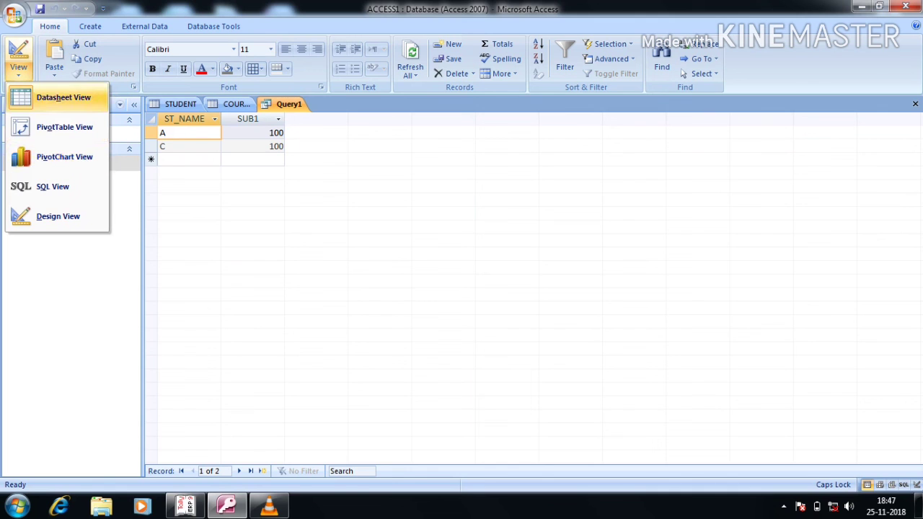
key("Return")
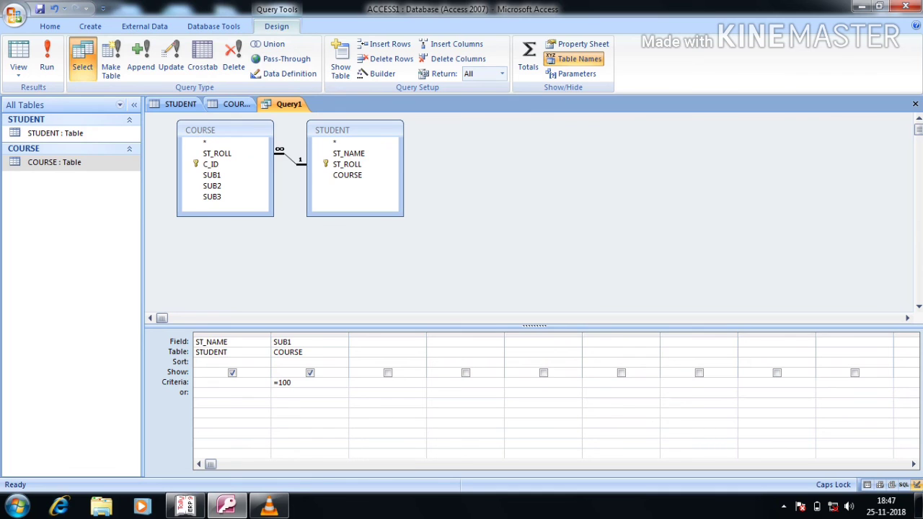
left_click(40, 8)
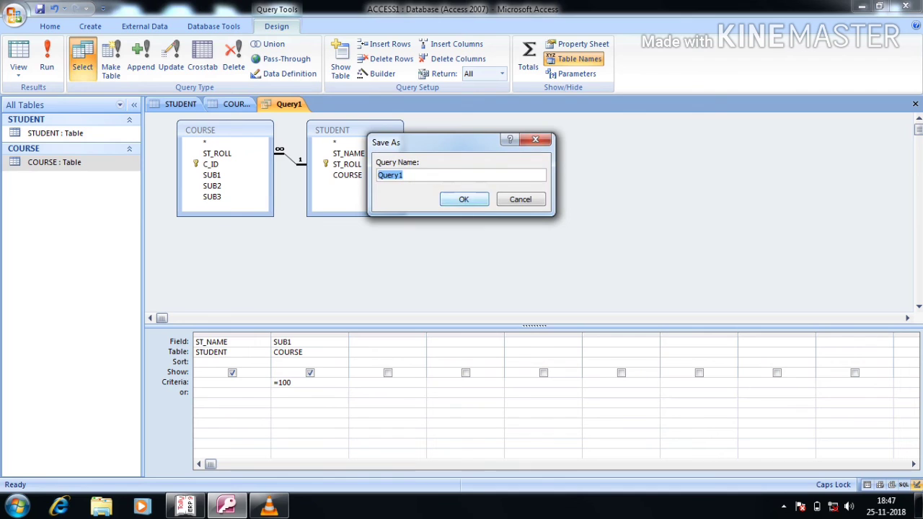
key("Return")
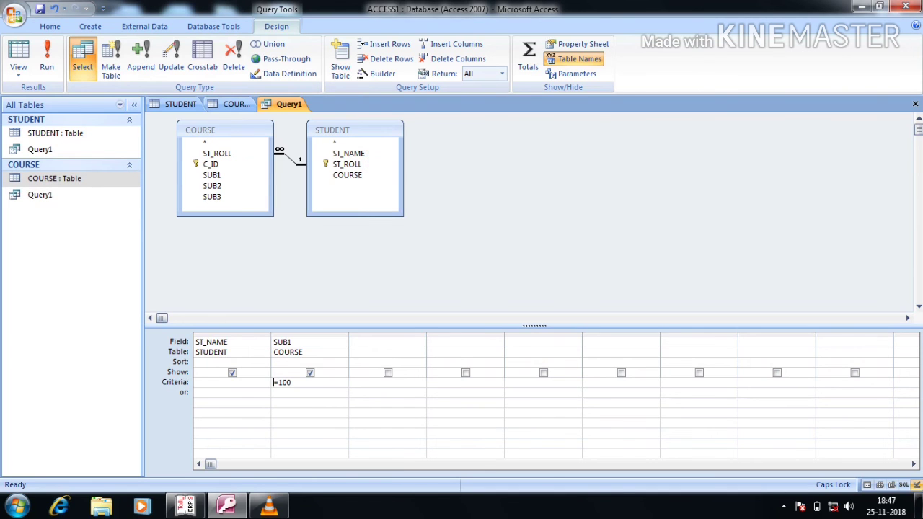